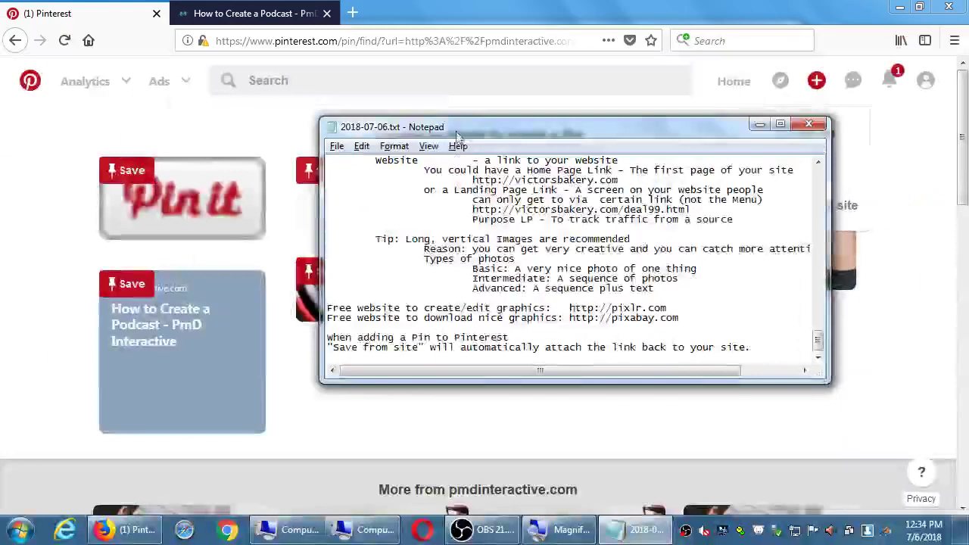
Start saving the denim-shirt lapel microphone photo as a Pin with the description "adsfdsaffds".
{"action": "left_click", "coordinate": [513, 125]}
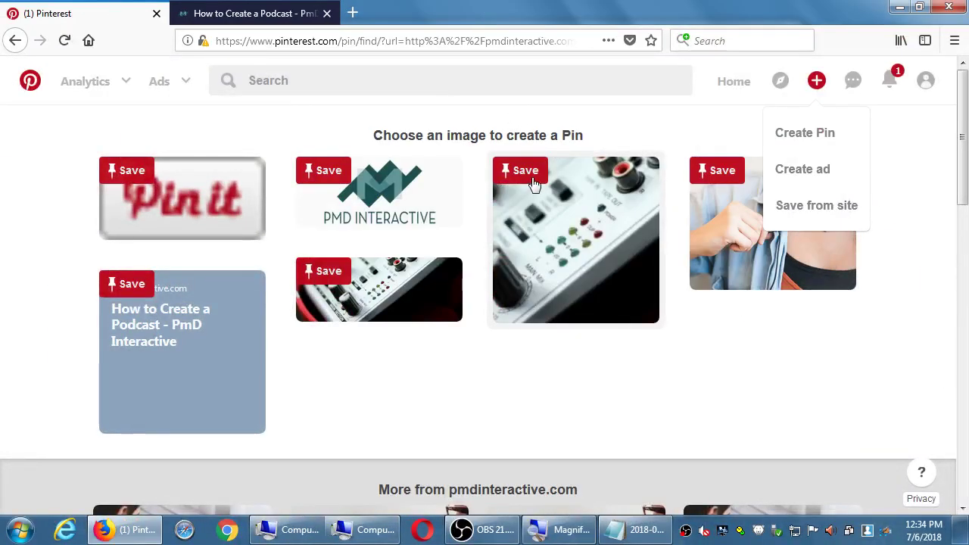
{"action": "left_click", "coordinate": [723, 172]}
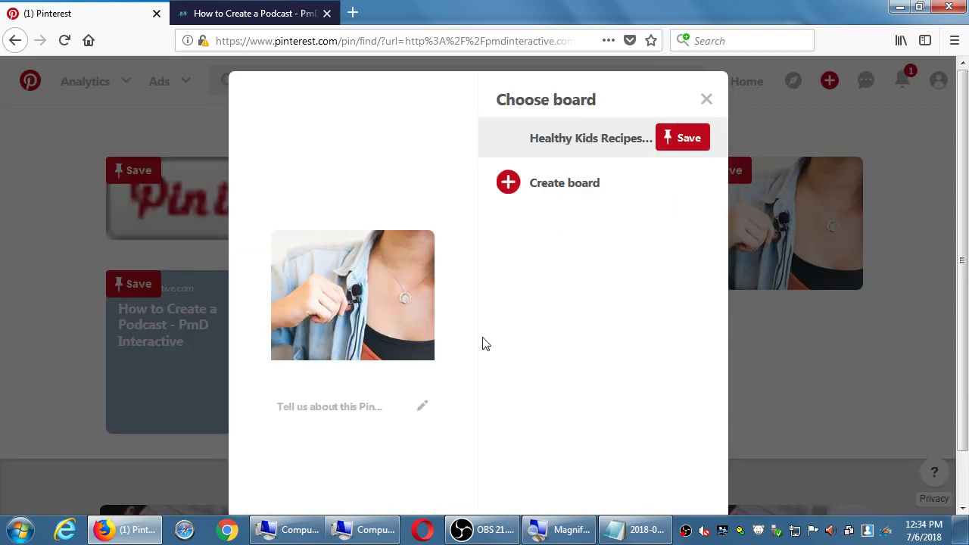
{"action": "left_click", "coordinate": [420, 415]}
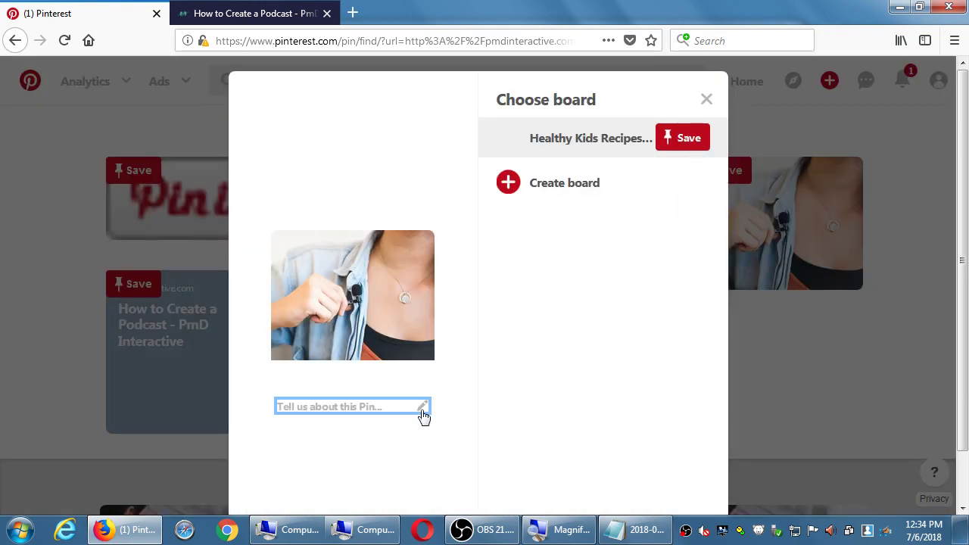
{"action": "type", "text": "adsfdsaffds"}
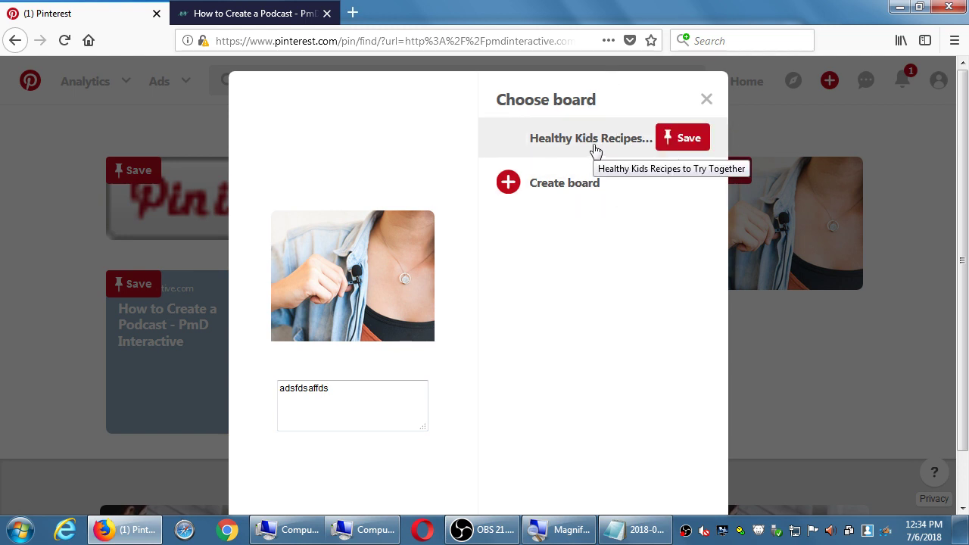
Create a non-secret board named "Technology for your business" and save the Pin to it.
{"action": "left_click", "coordinate": [547, 196]}
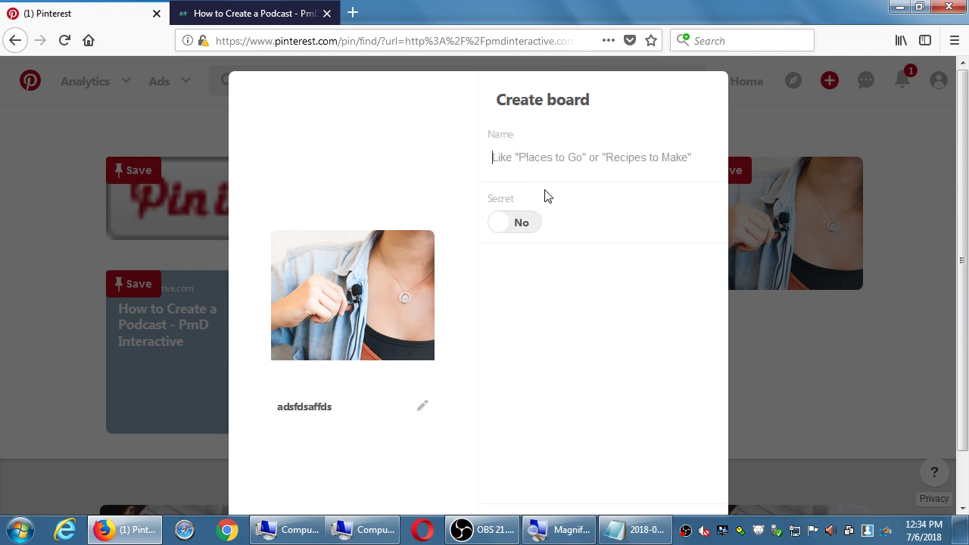
{"action": "type", "text": "Tehc"}
{"action": "key", "text": "BackSpace"}
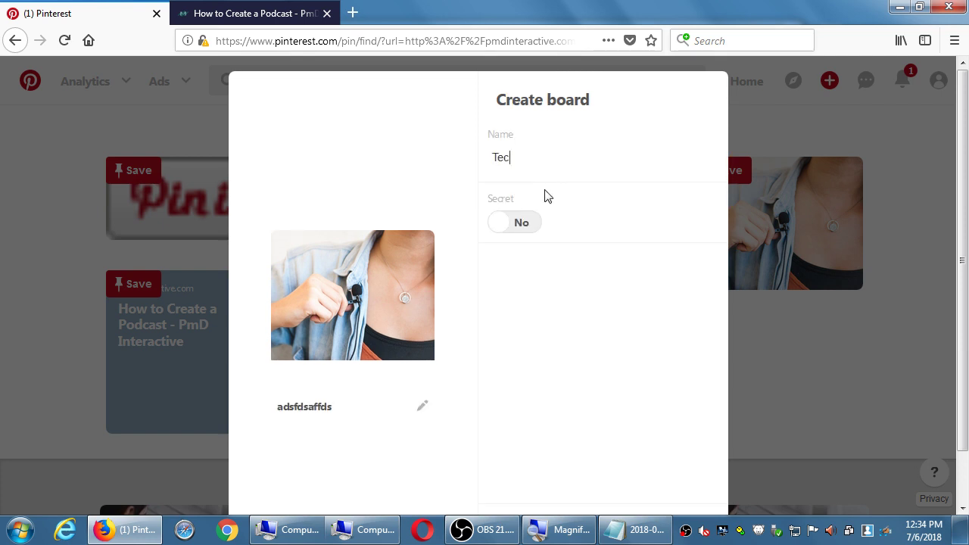
{"action": "key", "text": "BackSpace"}
{"action": "type", "text": "chn"}
{"action": "key", "text": "BackSpace"}
{"action": "type", "text": "nology a"}
{"action": "key", "text": "BackSpace"}
{"action": "type", "text": "for your busines"}
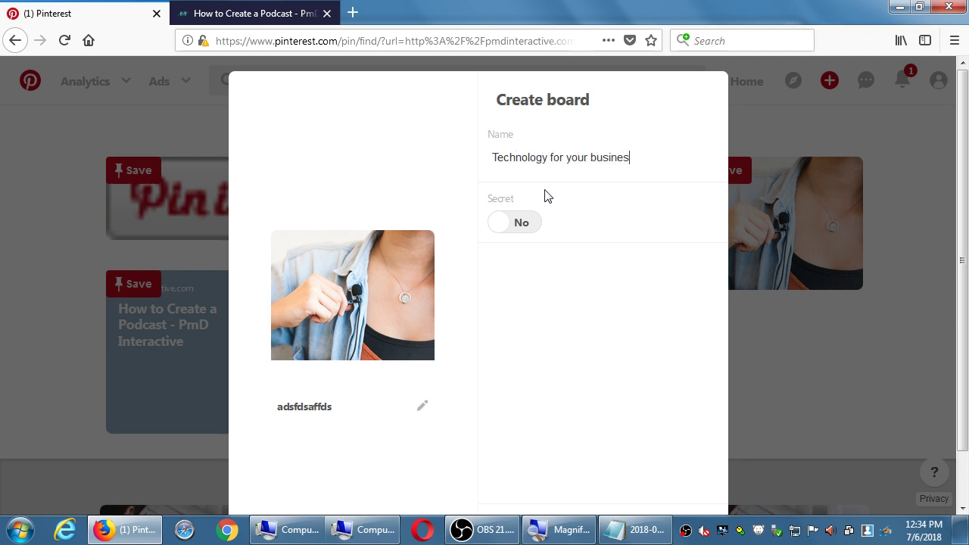
{"action": "type", "text": "s"}
{"action": "scroll", "coordinate": [644, 356], "scroll_direction": "down", "scroll_amount": 2}
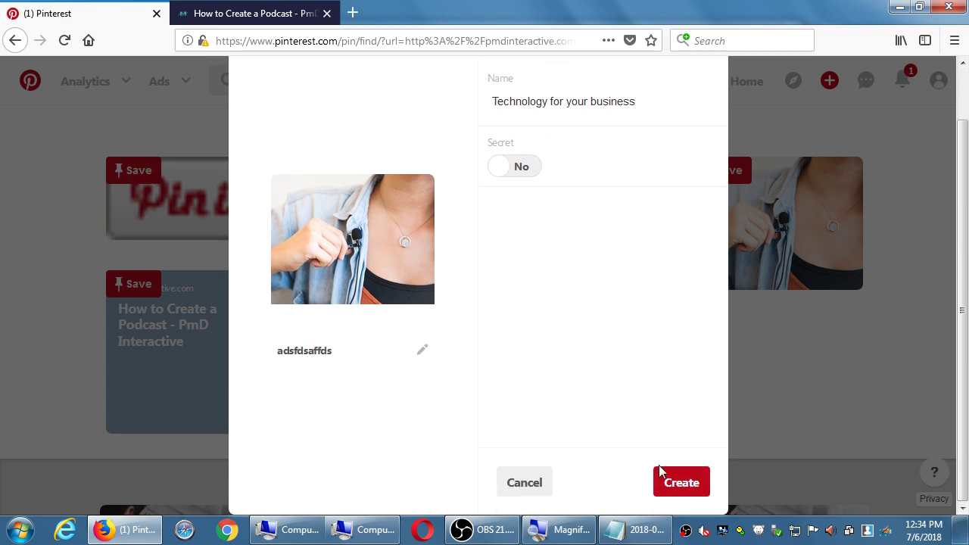
{"action": "left_click", "coordinate": [676, 486]}
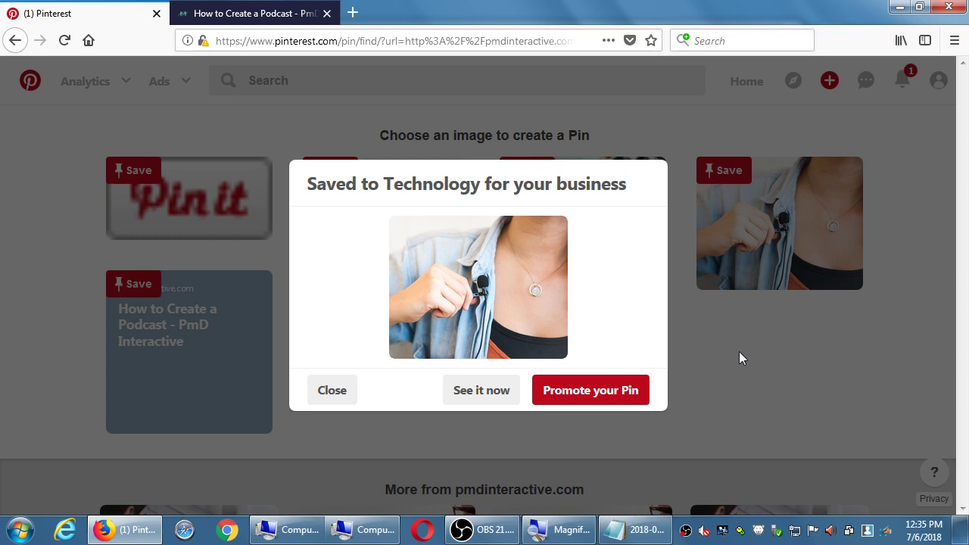
Start promoting the saved Pin and review the destination URL in the traffic campaign form.
{"action": "left_click", "coordinate": [632, 389]}
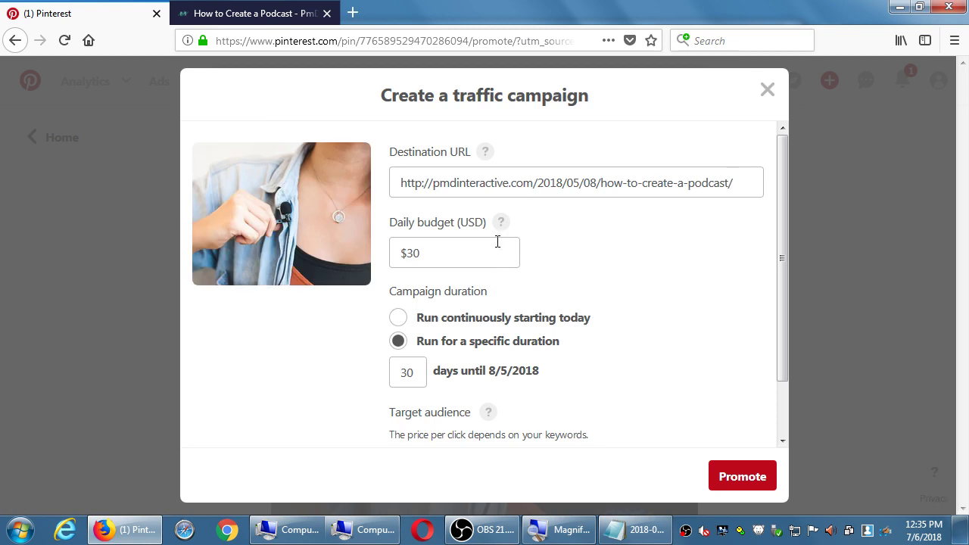
{"action": "left_click_drag", "start_coordinate": [418, 97], "coordinate": [542, 97]}
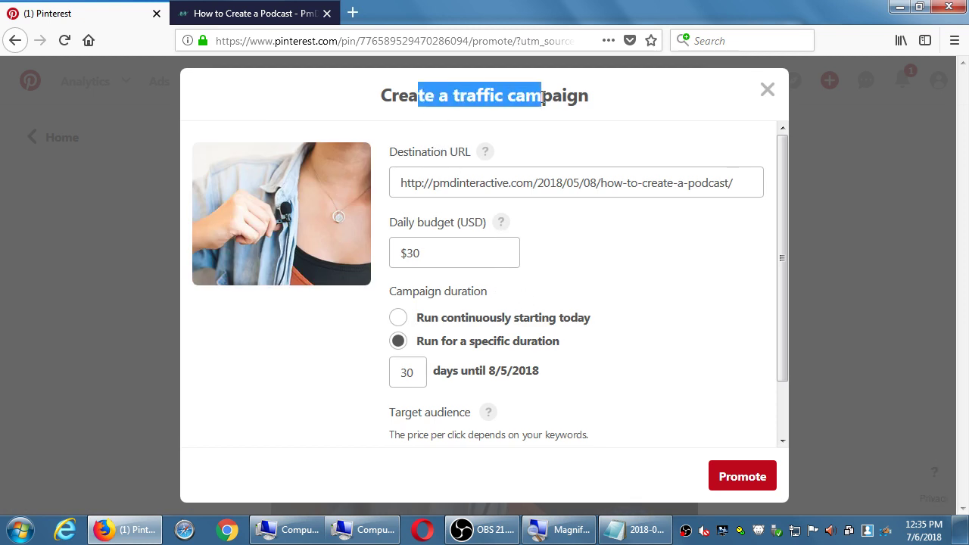
{"action": "left_click", "coordinate": [615, 109]}
{"action": "left_click_drag", "start_coordinate": [459, 182], "coordinate": [786, 183]}
{"action": "left_click", "coordinate": [651, 182]}
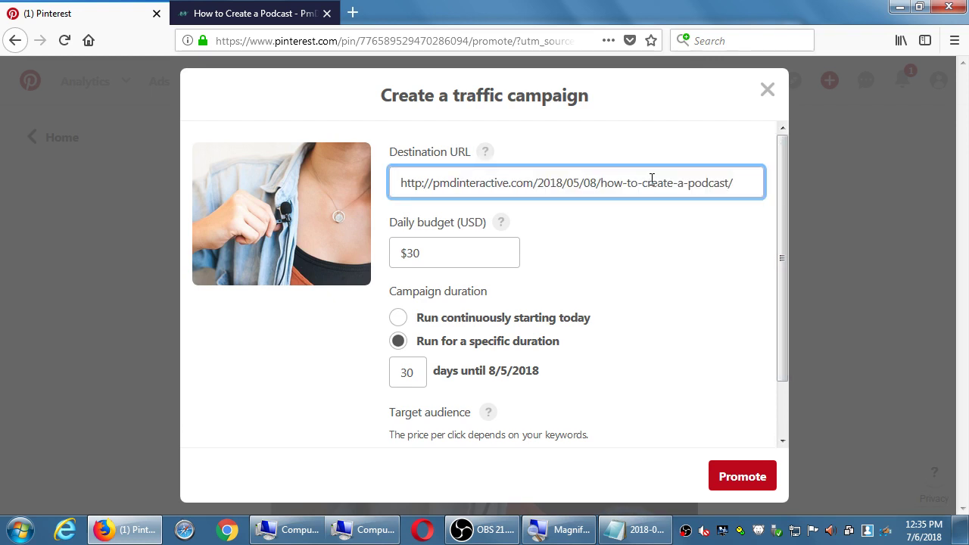
{"action": "left_click_drag", "start_coordinate": [755, 186], "coordinate": [667, 200]}
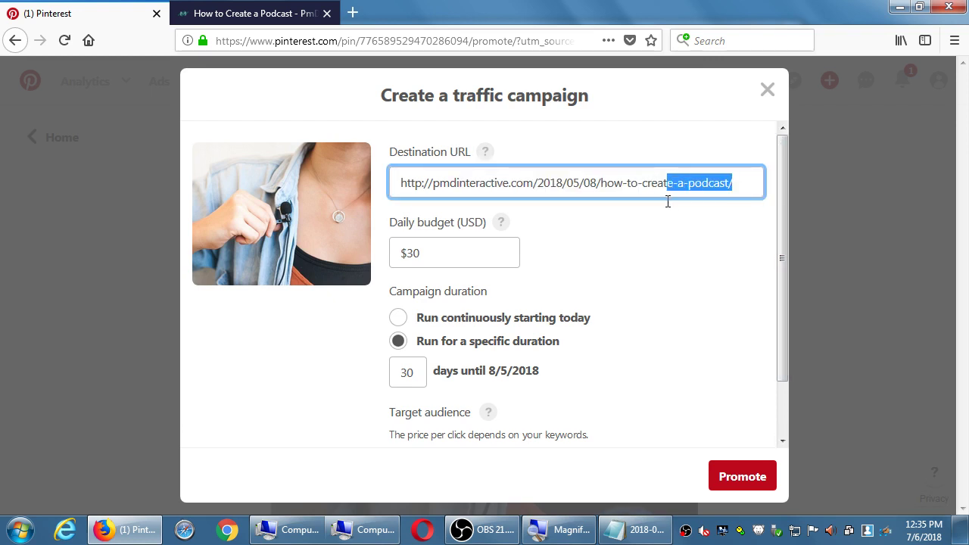
Set the traffic campaign's daily budget to $1.
{"action": "double_click", "coordinate": [466, 251]}
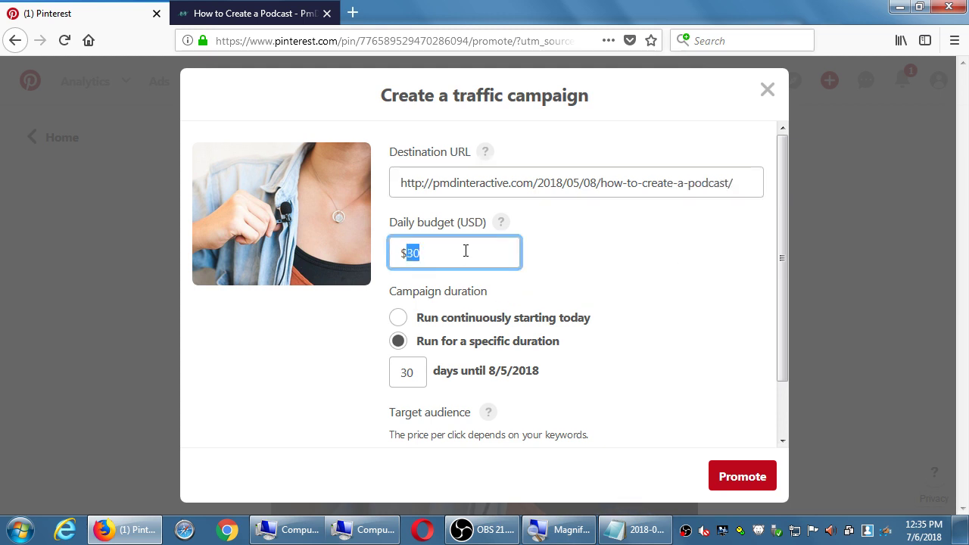
{"action": "scroll", "coordinate": [703, 335], "scroll_direction": "down", "scroll_amount": 1}
{"action": "scroll", "coordinate": [703, 335], "scroll_direction": "up", "scroll_amount": 1}
{"action": "type", "text": "1"}
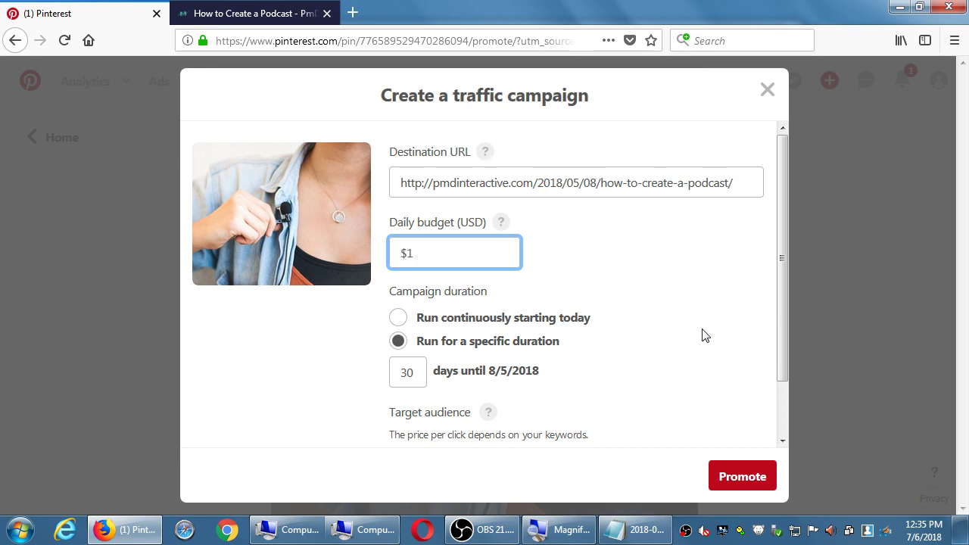
{"action": "key", "text": "Tab"}
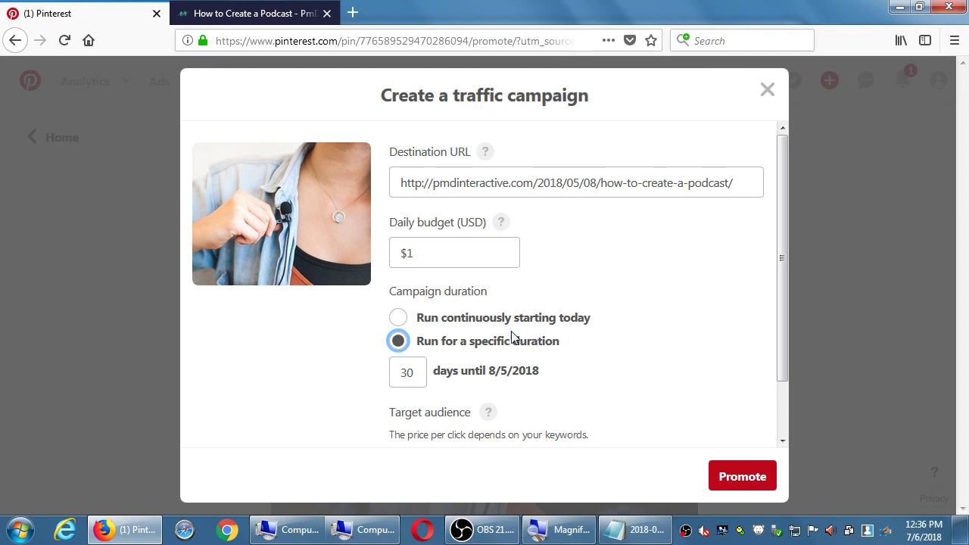
Show the help hint for the campaign's target audience setting.
{"action": "scroll", "coordinate": [533, 349], "scroll_direction": "down", "scroll_amount": 1}
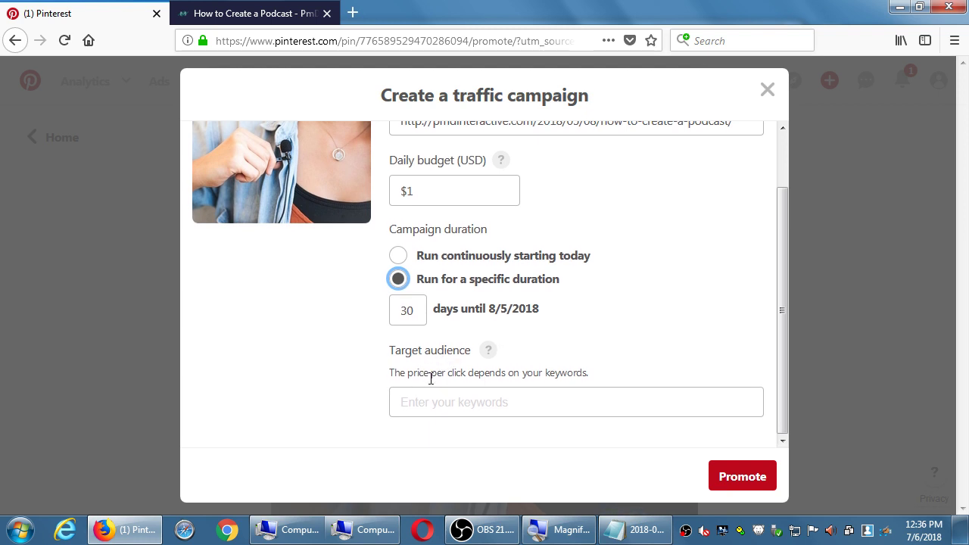
{"action": "left_click", "coordinate": [452, 356]}
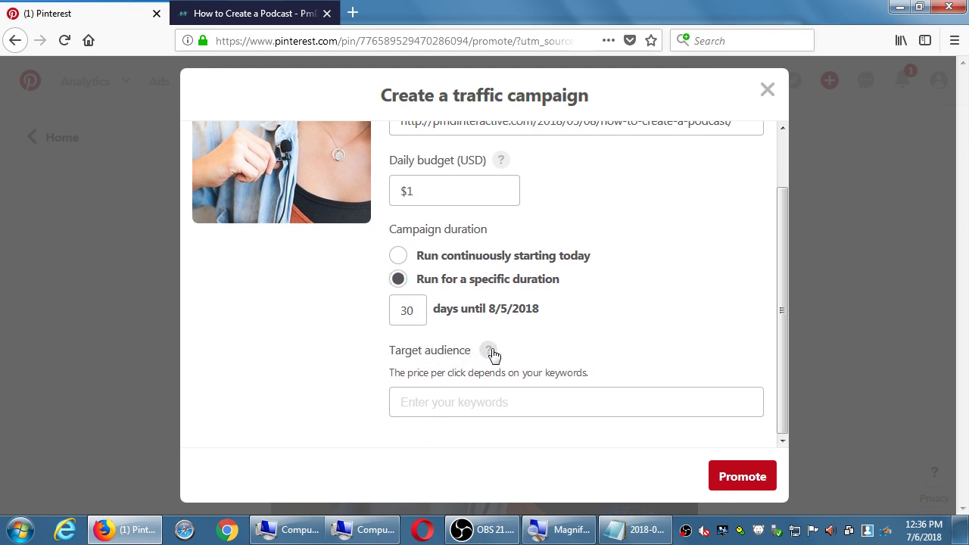
{"action": "mouse_move", "coordinate": [491, 353]}
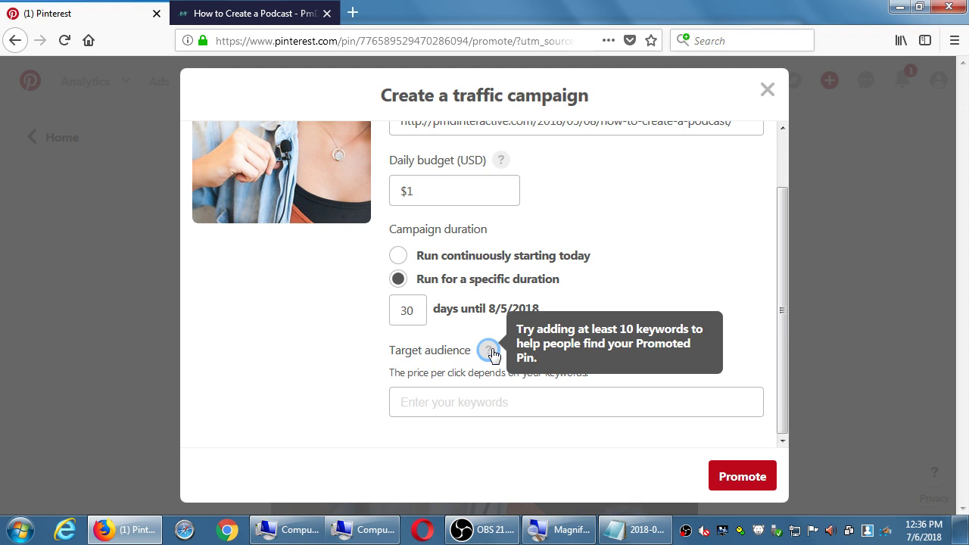
Add "food", "tips" and "podcasting" as target audience keywords for the campaign.
{"action": "left_click", "coordinate": [512, 401]}
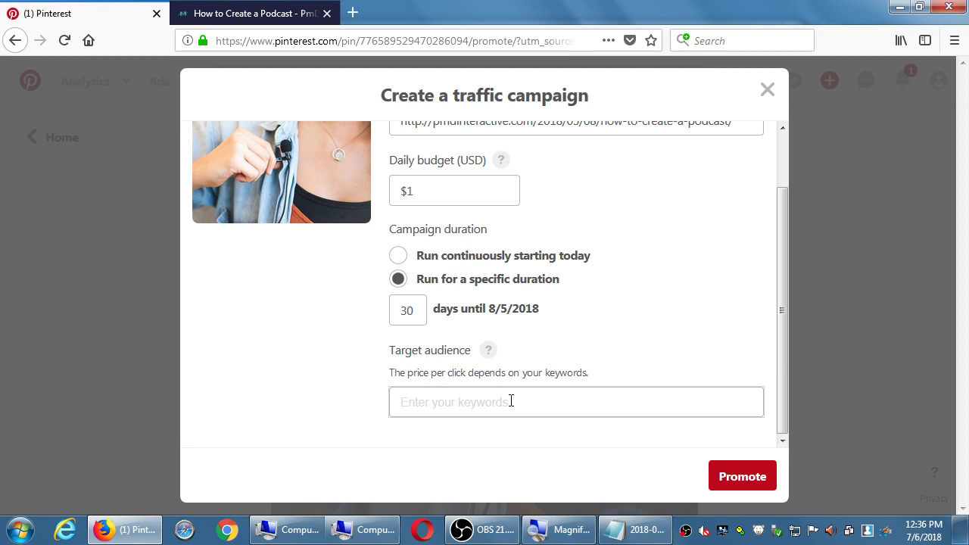
{"action": "type", "text": "food"}
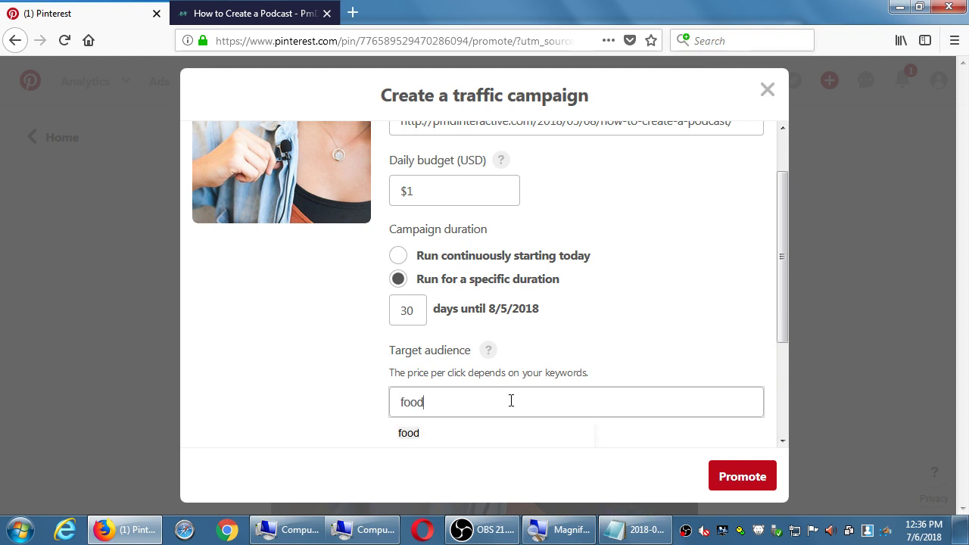
{"action": "type", "text": " tips"}
{"action": "key", "text": "BackSpace"}
{"action": "key", "text": "BackSpace"}
{"action": "key", "text": "BackSpace"}
{"action": "key", "text": "BackSpace"}
{"action": "key", "text": "BackSpace"}
{"action": "key", "text": "Return"}
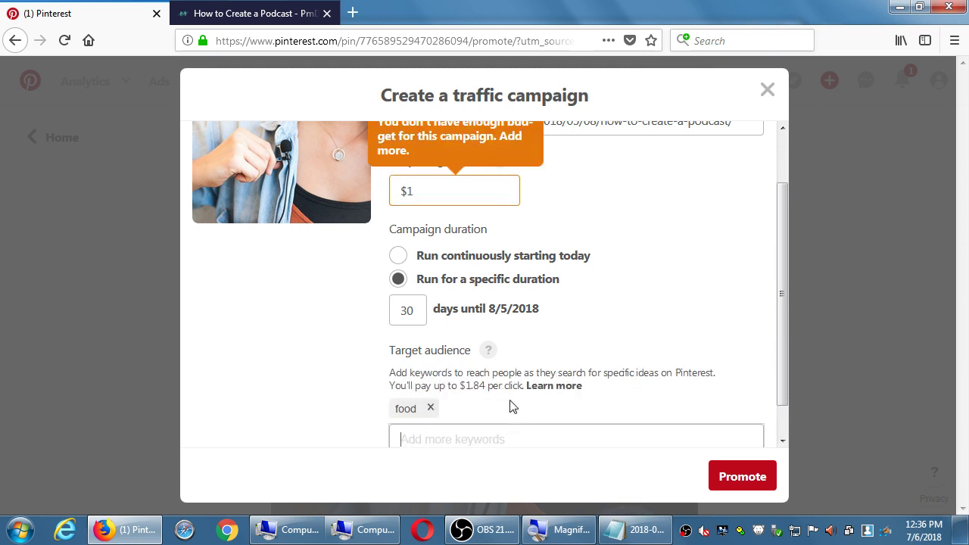
{"action": "type", "text": "tips"}
{"action": "key", "text": "Return"}
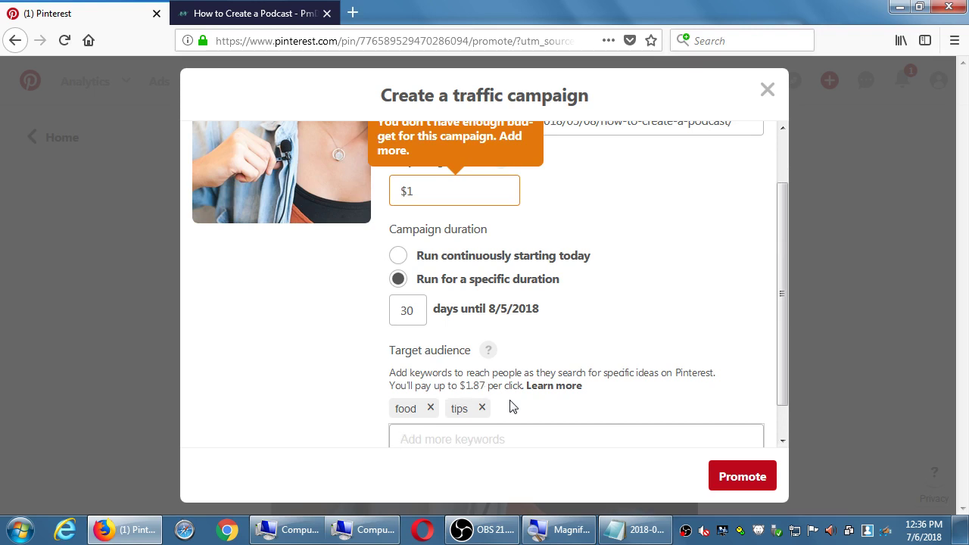
{"action": "type", "text": "podcasting"}
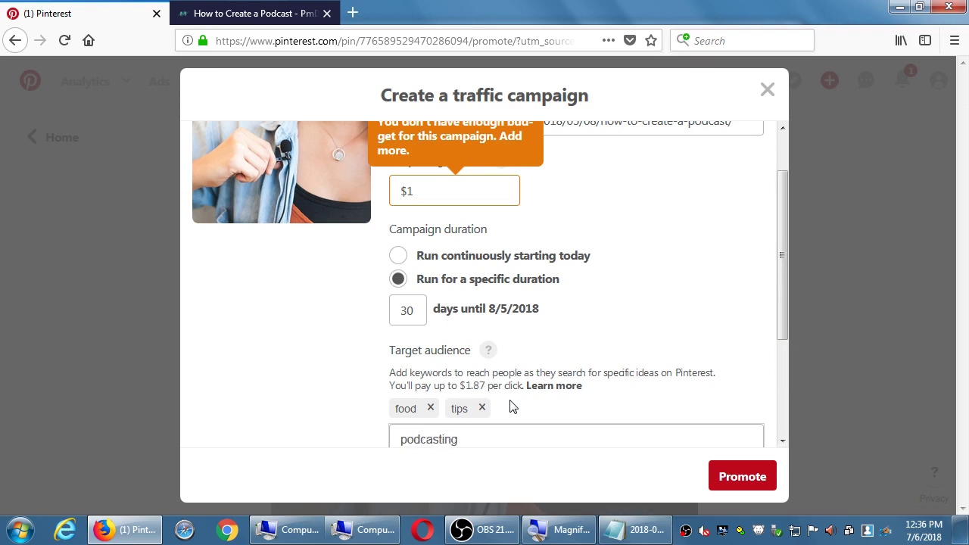
{"action": "key", "text": "Return"}
{"action": "scroll", "coordinate": [547, 310], "scroll_direction": "down", "scroll_amount": 1}
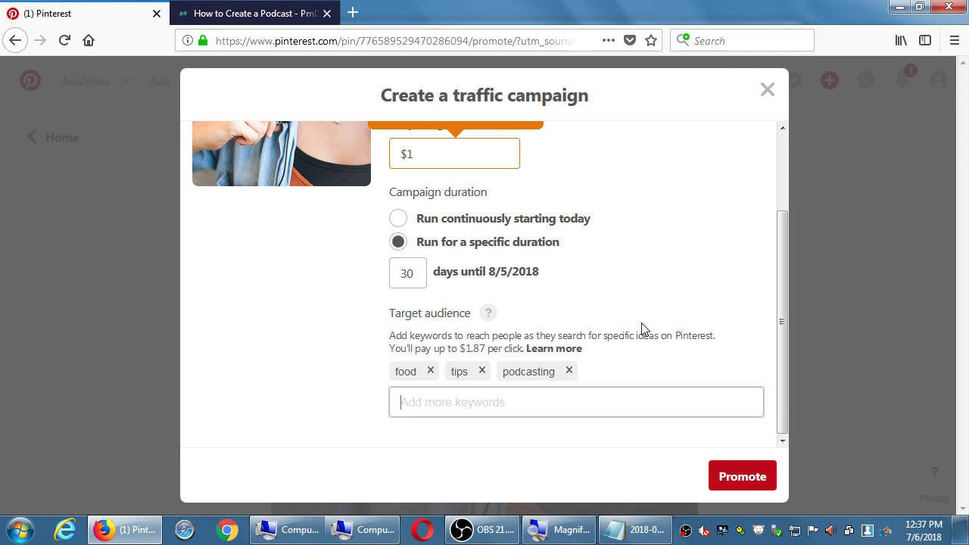
Raise the campaign's daily budget to $30 and check the duration and keyword settings.
{"action": "scroll", "coordinate": [641, 329], "scroll_direction": "up", "scroll_amount": 1}
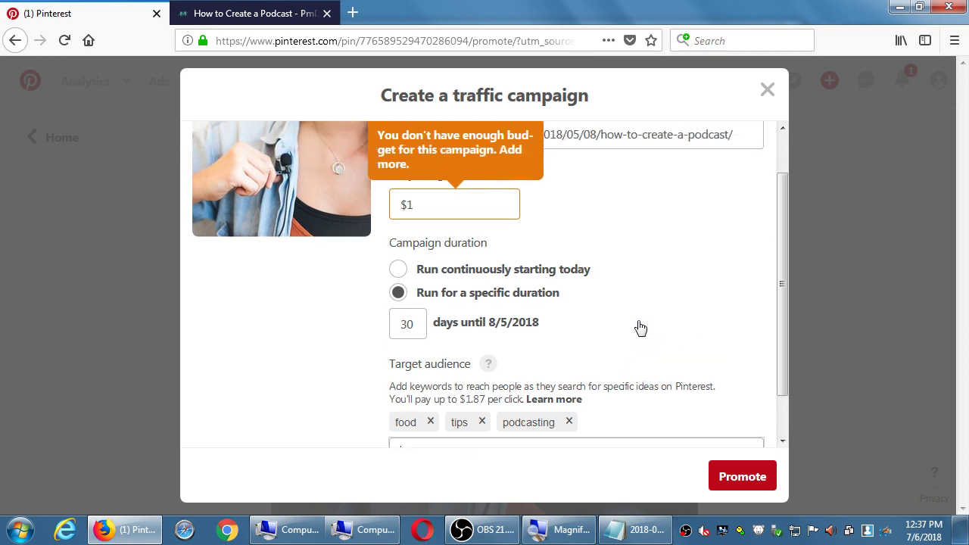
{"action": "double_click", "coordinate": [458, 203]}
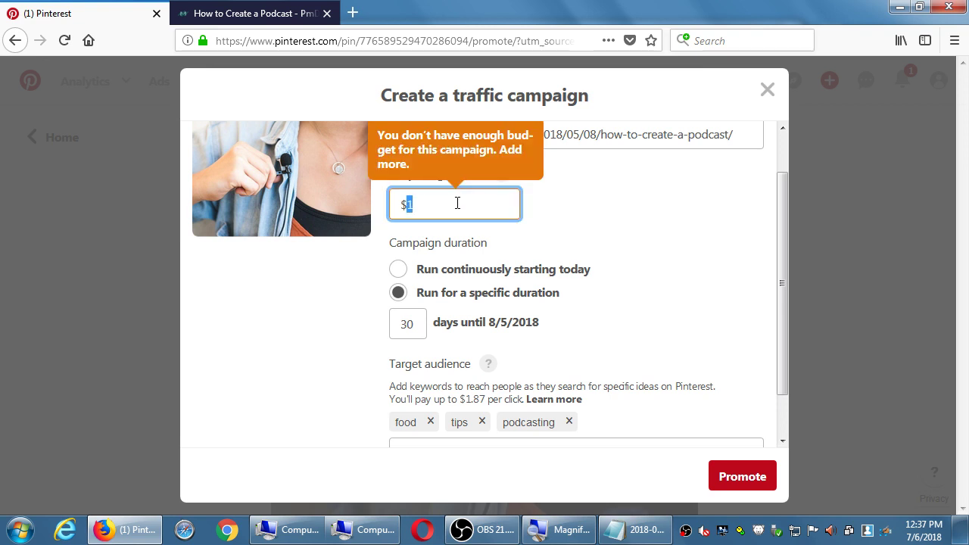
{"action": "type", "text": "30"}
{"action": "key", "text": "Tab"}
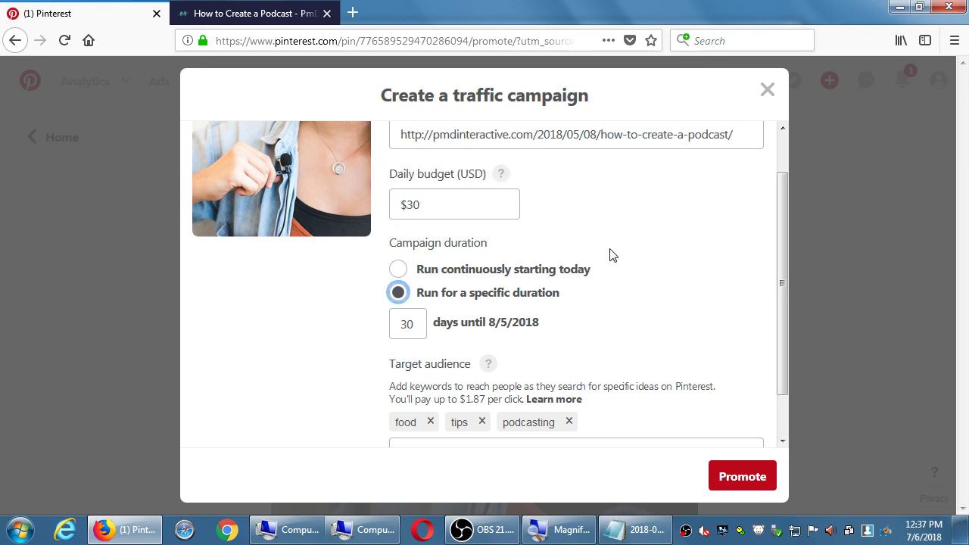
{"action": "key", "text": "Tab"}
{"action": "scroll", "coordinate": [651, 302], "scroll_direction": "down", "scroll_amount": 2}
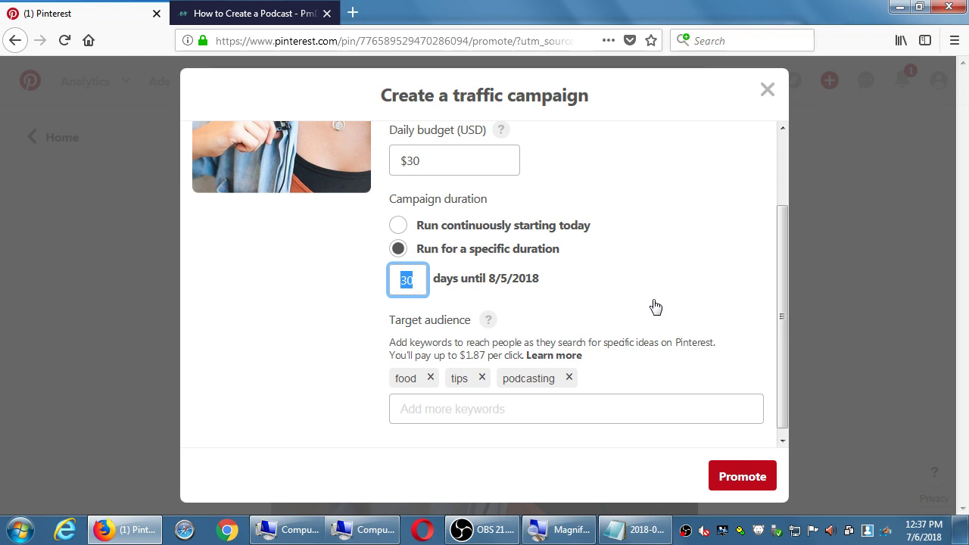
{"action": "left_click", "coordinate": [628, 394]}
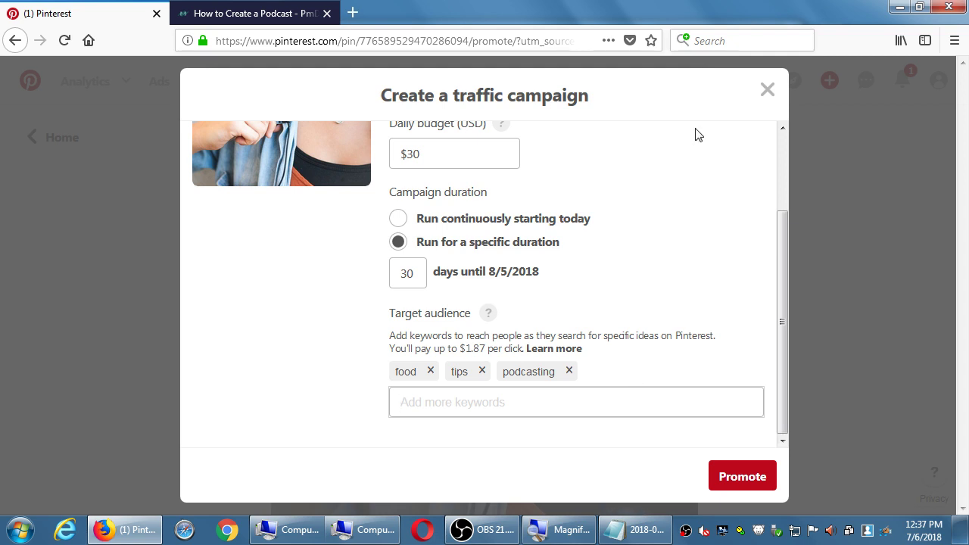
Change the campaign's daily budget to $10.
{"action": "left_click", "coordinate": [480, 157]}
{"action": "key", "text": "BackSpace"}
{"action": "key", "text": "BackSpace"}
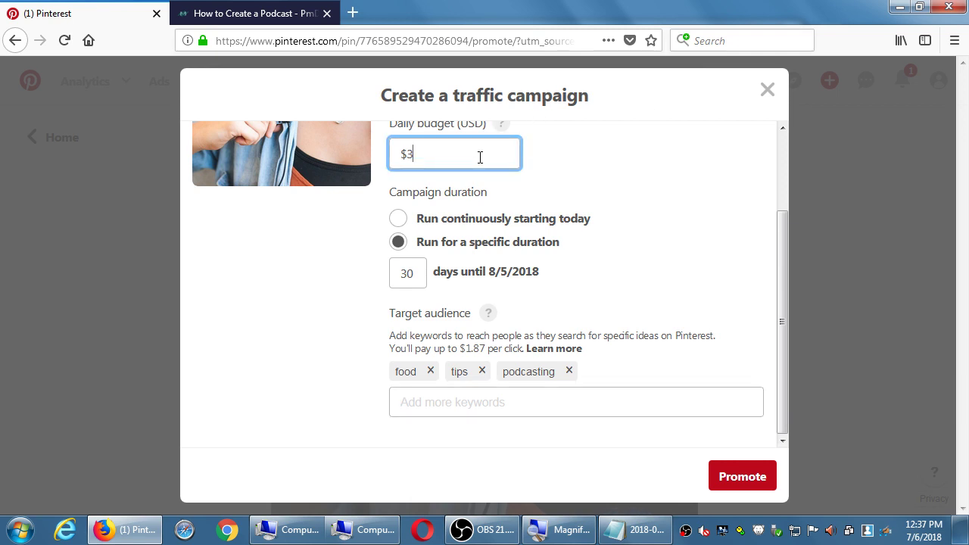
{"action": "type", "text": "10"}
{"action": "key", "text": "Tab"}
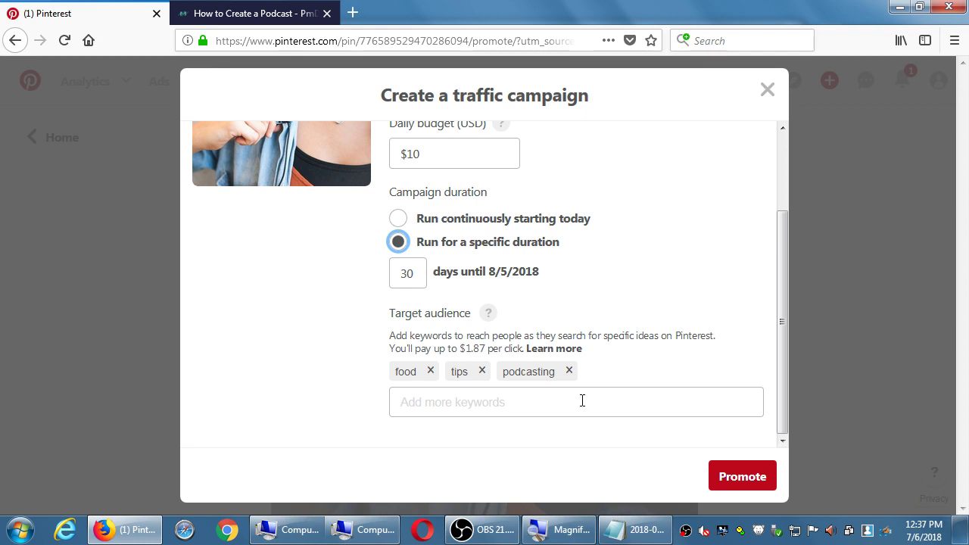
Review the campaign settings and set the campaign duration to run continuously starting today.
{"action": "scroll", "coordinate": [580, 398], "scroll_direction": "up", "scroll_amount": 3}
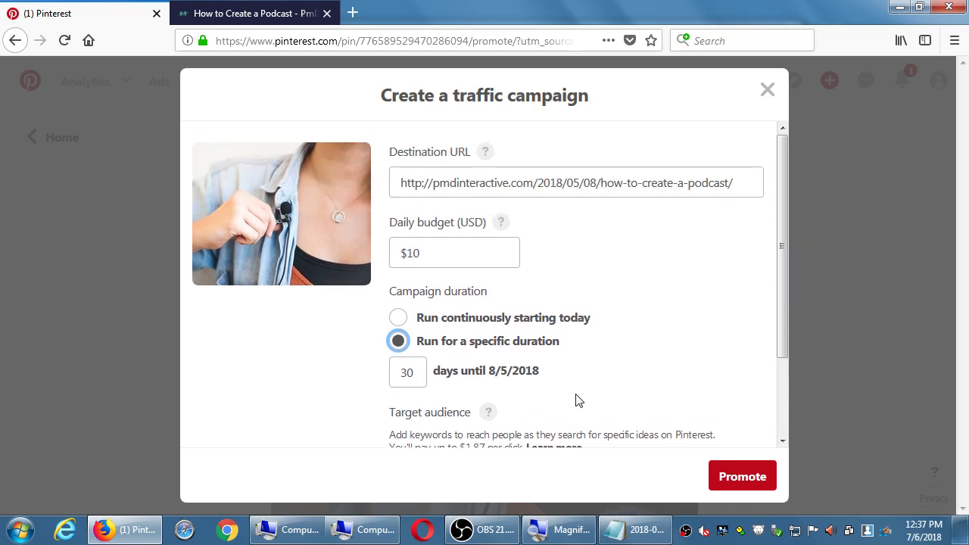
{"action": "scroll", "coordinate": [576, 396], "scroll_direction": "down", "scroll_amount": 3}
{"action": "scroll", "coordinate": [577, 398], "scroll_direction": "up", "scroll_amount": 3}
{"action": "scroll", "coordinate": [458, 347], "scroll_direction": "down", "scroll_amount": 3}
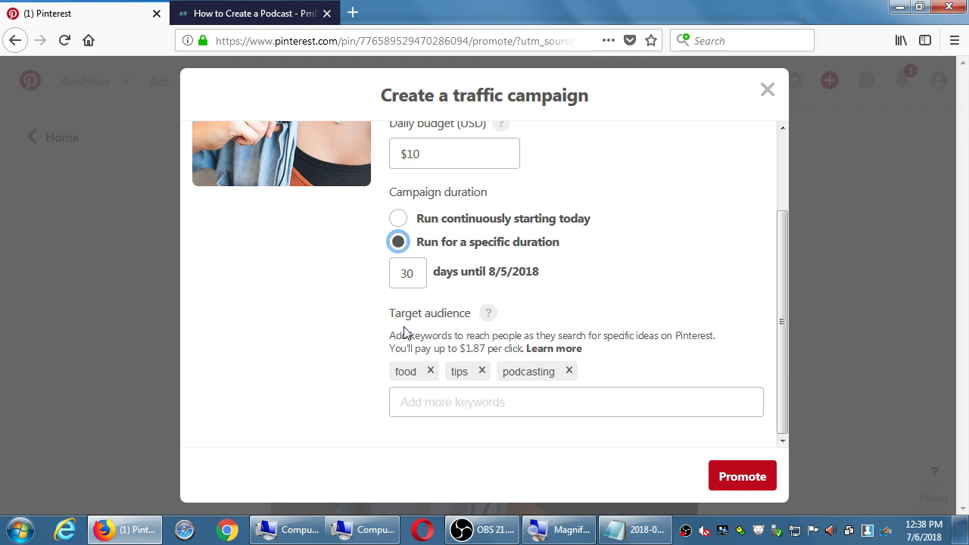
{"action": "left_click", "coordinate": [406, 220]}
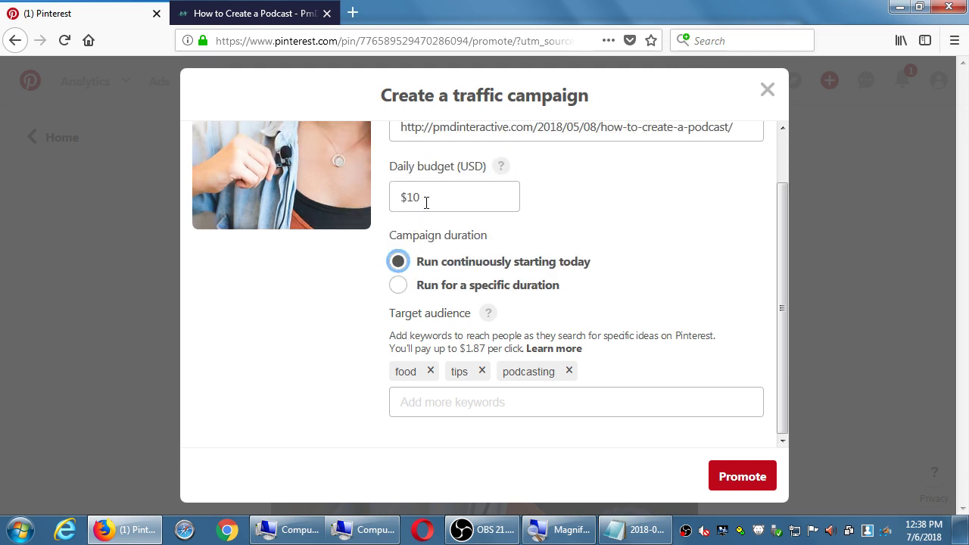
Set the traffic campaign's daily budget to $1.
{"action": "left_click", "coordinate": [428, 203]}
{"action": "key", "text": "BackSpace"}
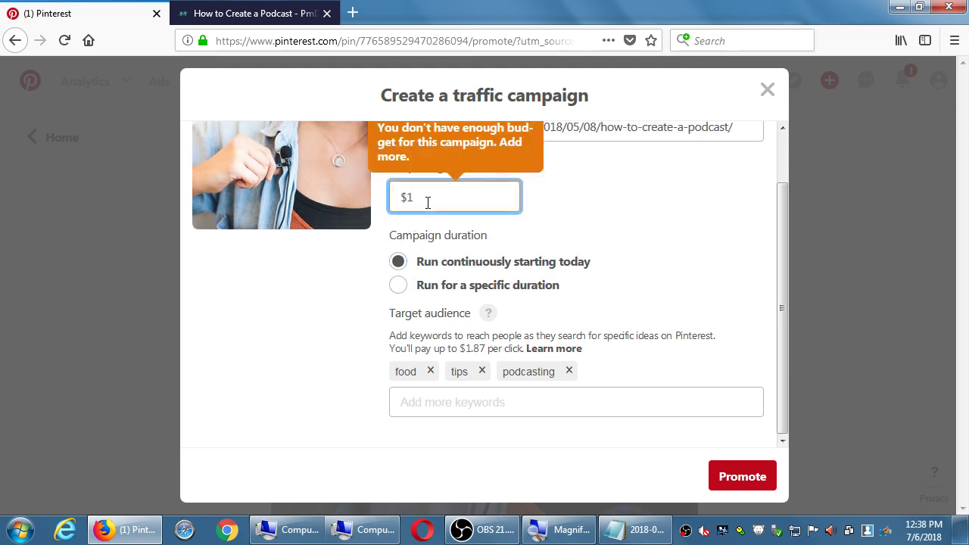
{"action": "key", "text": "Tab"}
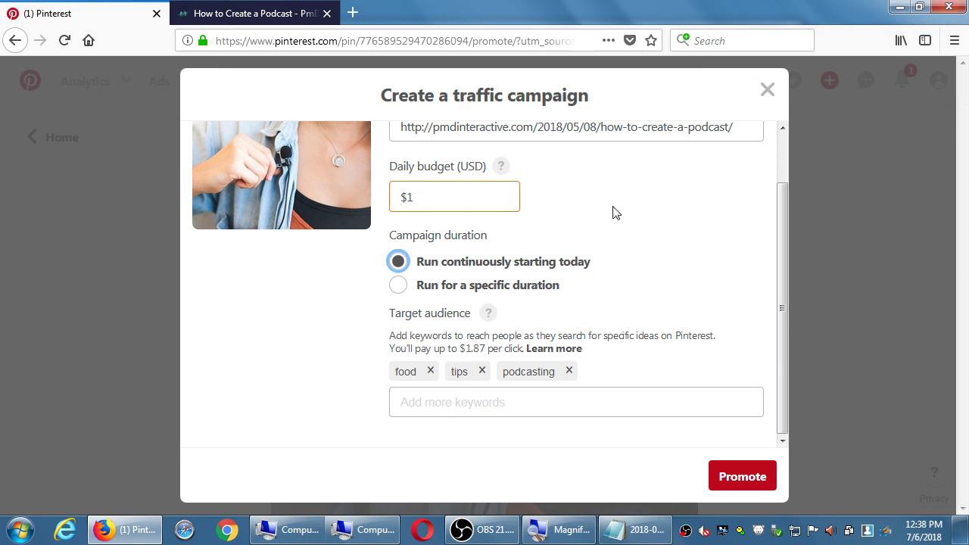
Review the traffic campaign's settings and leave the campaign form without promoting the Pin.
{"action": "scroll", "coordinate": [605, 227], "scroll_direction": "up", "scroll_amount": 1}
{"action": "scroll", "coordinate": [614, 235], "scroll_direction": "down", "scroll_amount": 1}
{"action": "scroll", "coordinate": [614, 236], "scroll_direction": "up", "scroll_amount": 1}
{"action": "scroll", "coordinate": [615, 236], "scroll_direction": "down", "scroll_amount": 1}
{"action": "scroll", "coordinate": [614, 235], "scroll_direction": "up", "scroll_amount": 1}
{"action": "scroll", "coordinate": [615, 235], "scroll_direction": "down", "scroll_amount": 1}
{"action": "scroll", "coordinate": [615, 237], "scroll_direction": "up", "scroll_amount": 1}
{"action": "scroll", "coordinate": [616, 237], "scroll_direction": "up", "scroll_amount": 1}
{"action": "scroll", "coordinate": [616, 236], "scroll_direction": "down", "scroll_amount": 2}
{"action": "scroll", "coordinate": [617, 235], "scroll_direction": "up", "scroll_amount": 2}
{"action": "scroll", "coordinate": [638, 348], "scroll_direction": "down", "scroll_amount": 1}
{"action": "left_click", "coordinate": [777, 105]}
{"action": "left_click", "coordinate": [823, 249]}
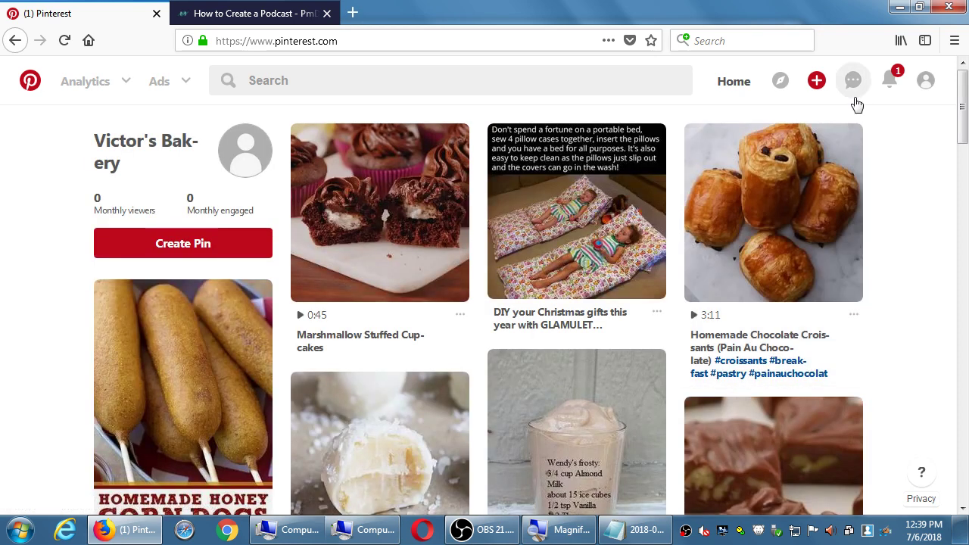
Open the business profile and look over its cover and saved Pins.
{"action": "left_click", "coordinate": [923, 83]}
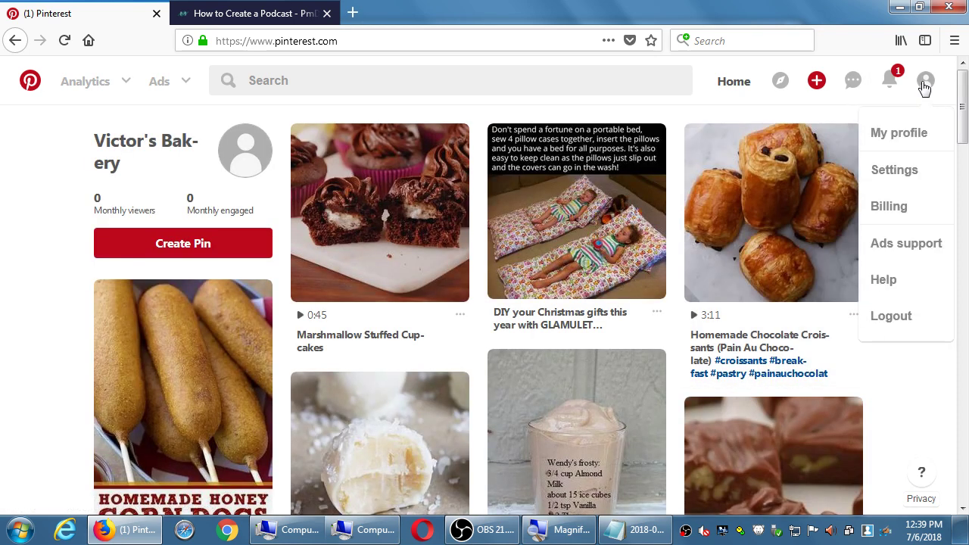
{"action": "left_click", "coordinate": [909, 141]}
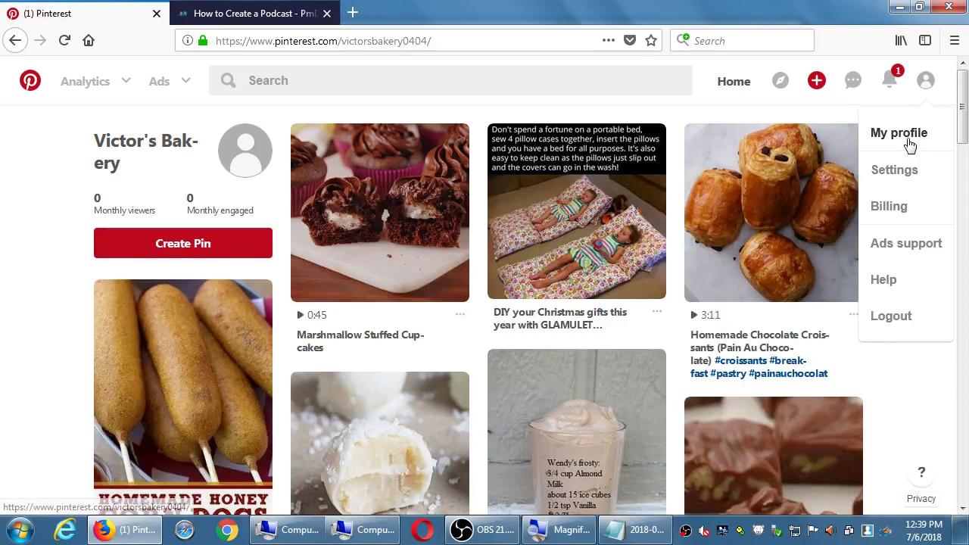
{"action": "scroll", "coordinate": [573, 291], "scroll_direction": "down", "scroll_amount": 3}
{"action": "scroll", "coordinate": [579, 284], "scroll_direction": "up", "scroll_amount": 3}
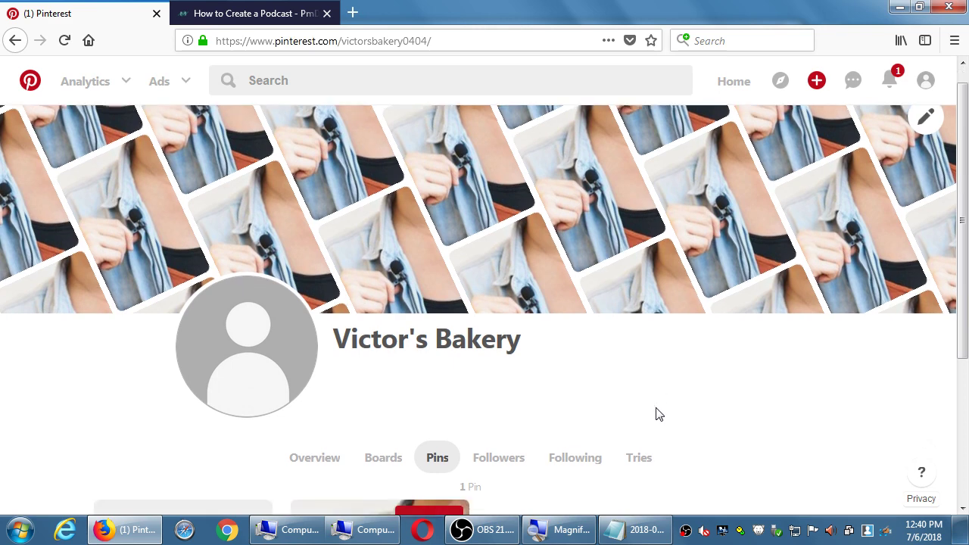
{"action": "scroll", "coordinate": [694, 374], "scroll_direction": "down", "scroll_amount": 3}
{"action": "mouse_move", "coordinate": [467, 397]}
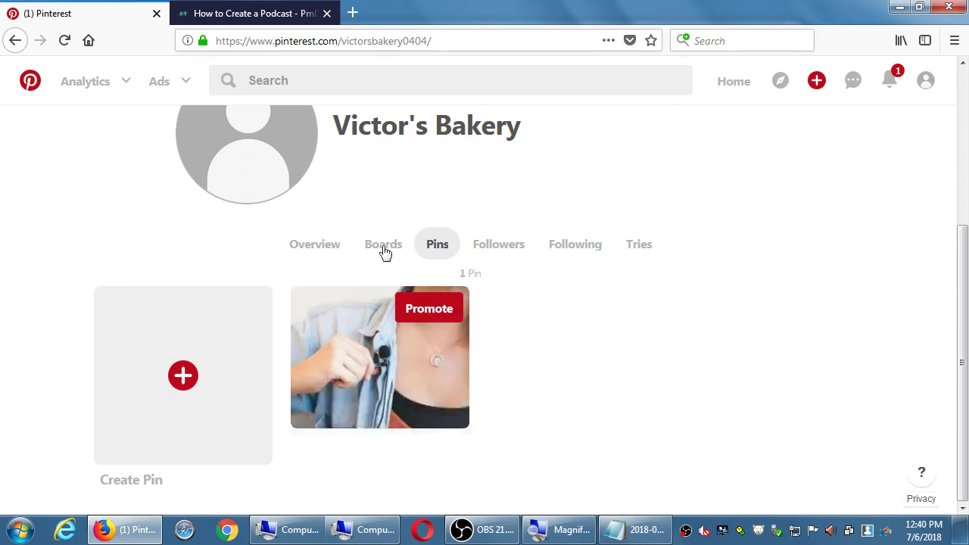
{"action": "scroll", "coordinate": [385, 253], "scroll_direction": "up", "scroll_amount": 3}
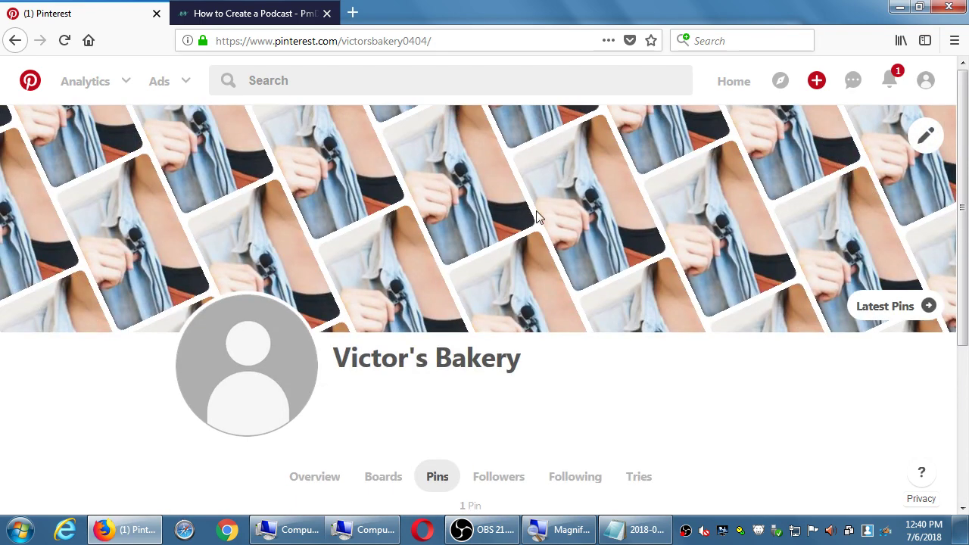
{"action": "scroll", "coordinate": [537, 227], "scroll_direction": "down", "scroll_amount": 3}
Show the profile's boards and look through them.
{"action": "left_click", "coordinate": [386, 249]}
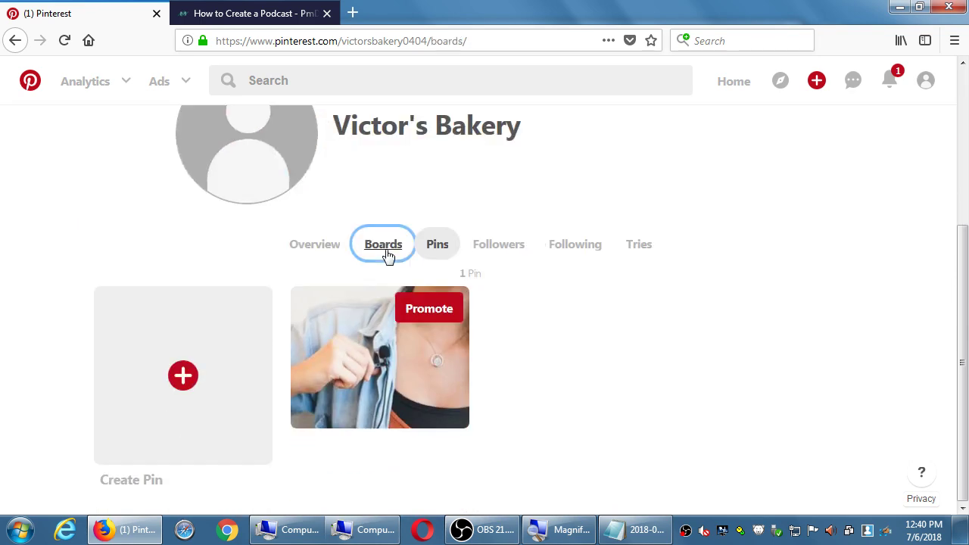
{"action": "scroll", "coordinate": [634, 396], "scroll_direction": "down", "scroll_amount": 5}
{"action": "scroll", "coordinate": [634, 396], "scroll_direction": "up", "scroll_amount": 3}
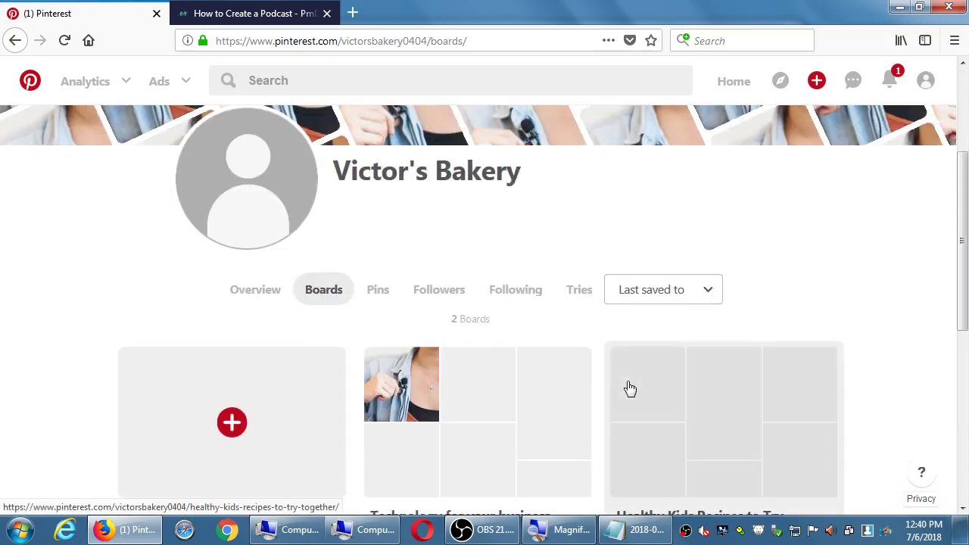
{"action": "scroll", "coordinate": [684, 389], "scroll_direction": "down", "scroll_amount": 2}
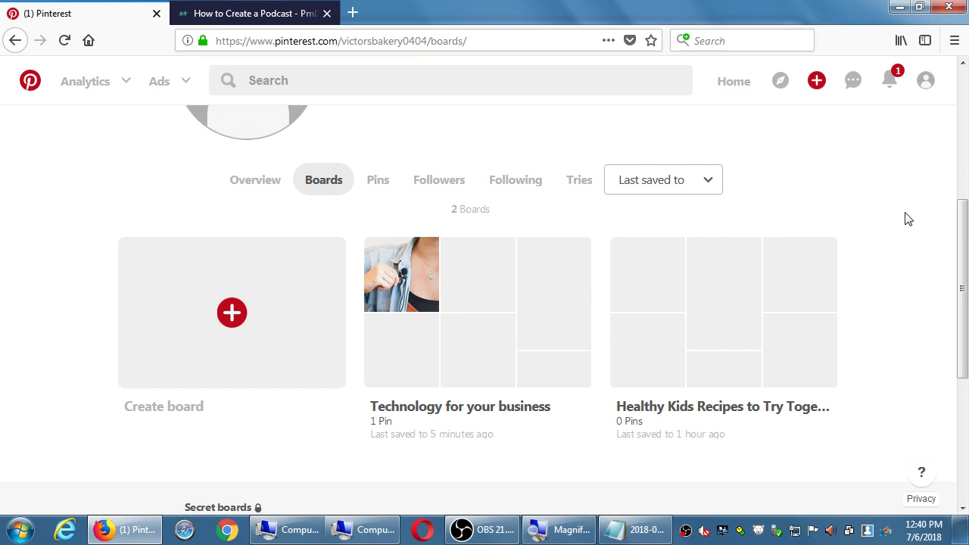
Open the profile's latest Pins from the cover and bring up Pinterest's search suggestions.
{"action": "scroll", "coordinate": [908, 218], "scroll_direction": "up", "scroll_amount": 4}
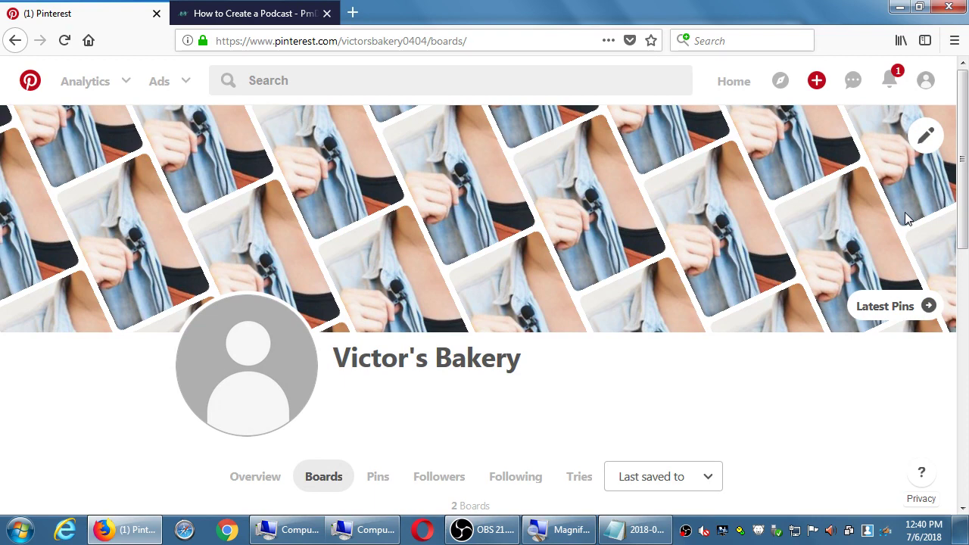
{"action": "left_click", "coordinate": [894, 317]}
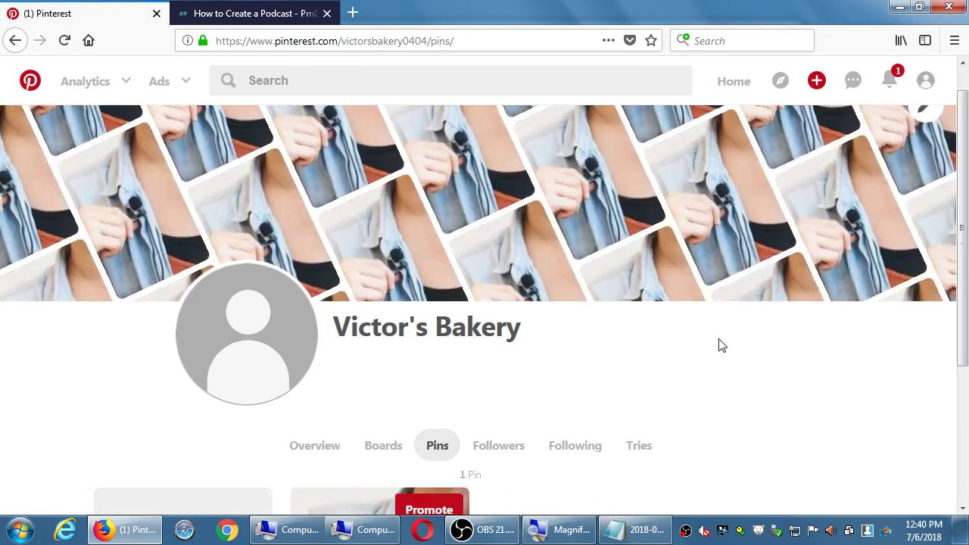
{"action": "scroll", "coordinate": [719, 342], "scroll_direction": "up", "scroll_amount": 3}
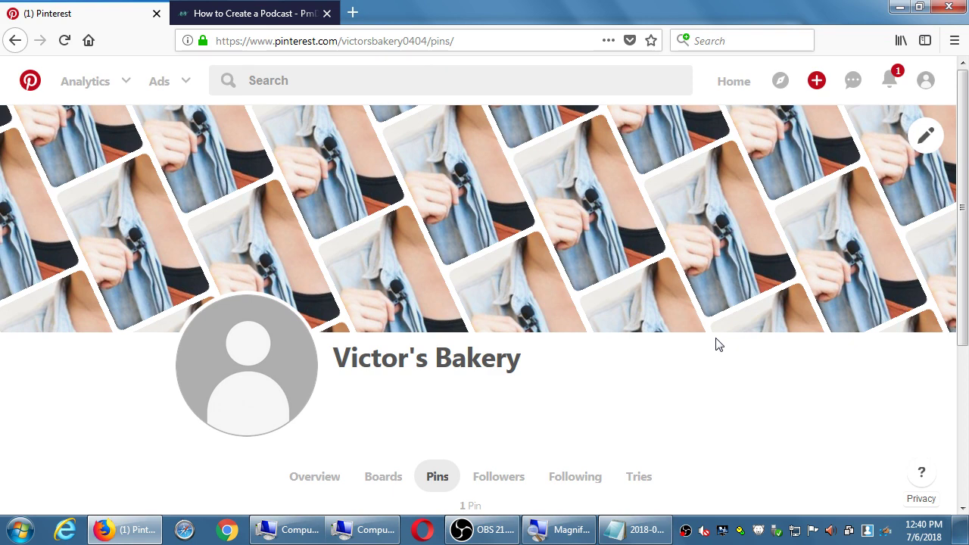
{"action": "mouse_move", "coordinate": [506, 235]}
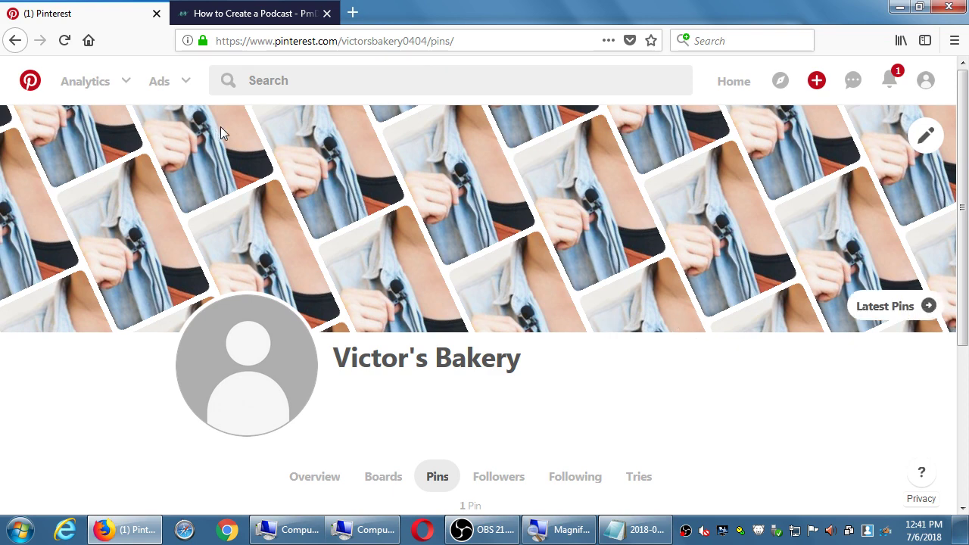
{"action": "left_click", "coordinate": [310, 79]}
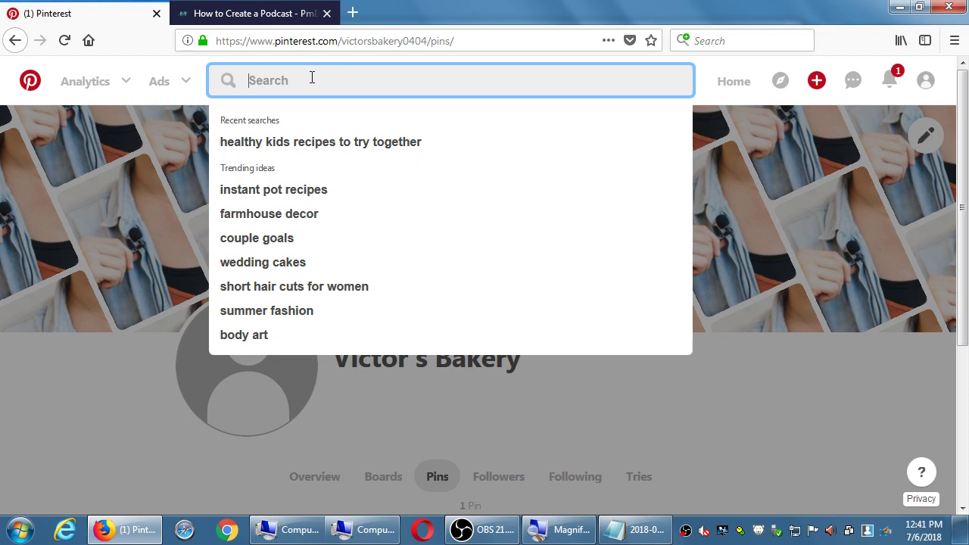
Switch to the Notepad notes and add, after a blank line, "One way to get Followers/Traffic is to search keywords and then".
{"action": "left_click", "coordinate": [656, 532]}
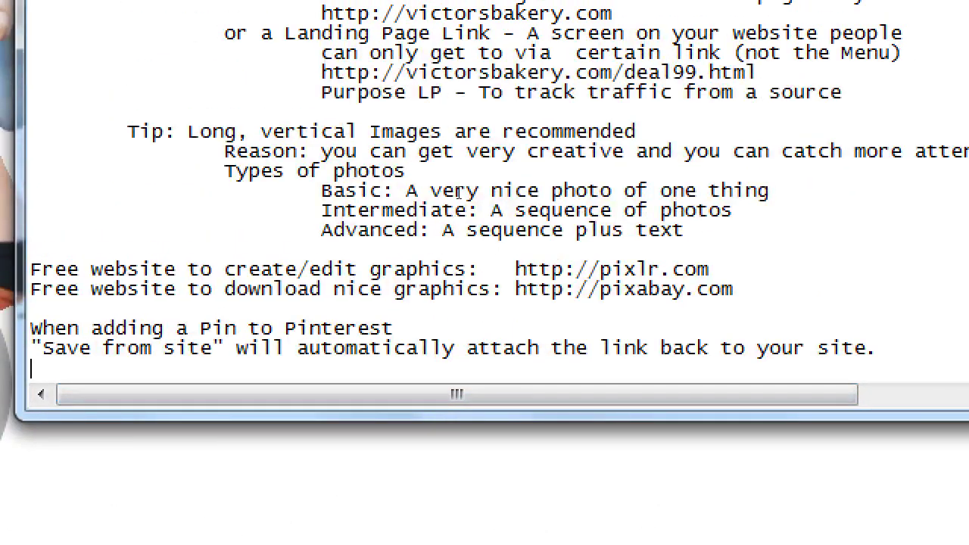
{"action": "key", "text": "Return"}
{"action": "key", "text": "Return"}
{"action": "type", "text": "On"}
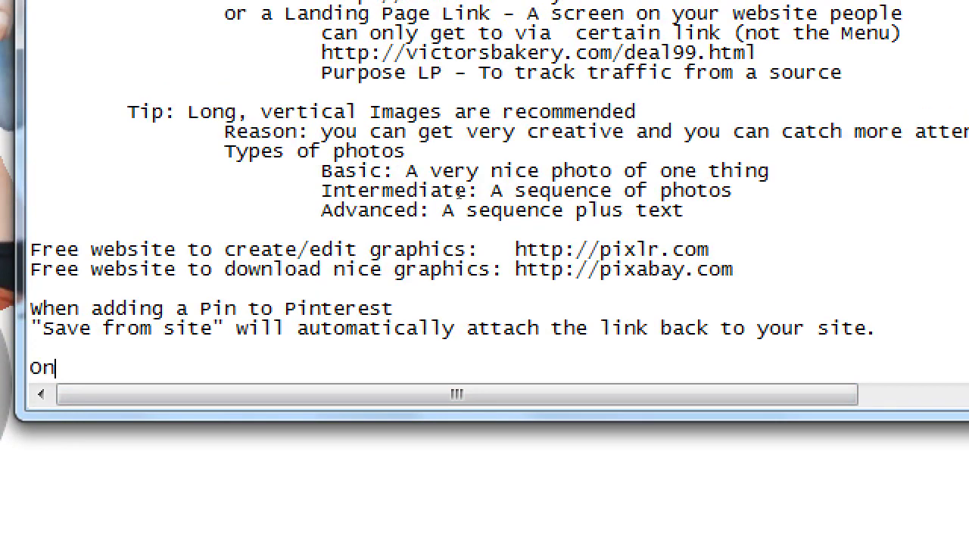
{"action": "type", "text": "e way to get Fo"}
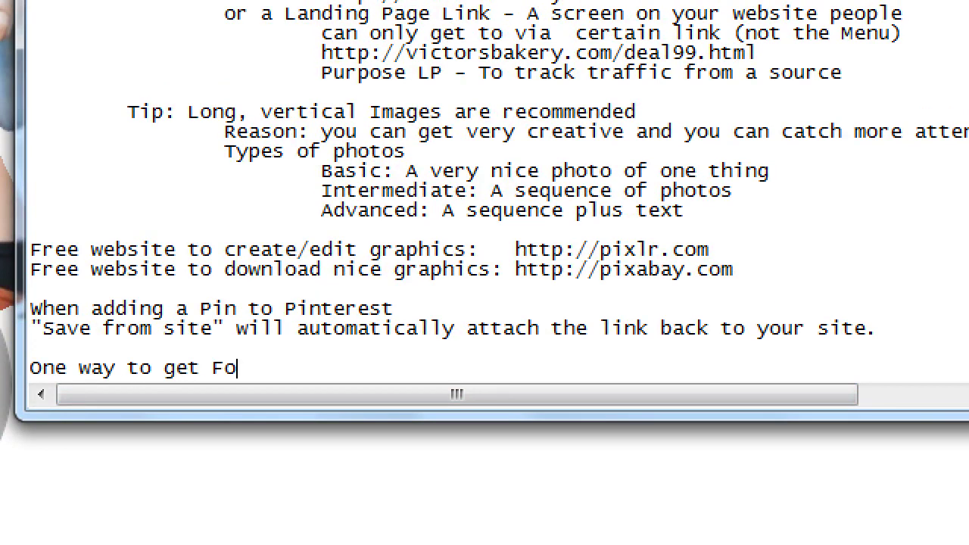
{"action": "type", "text": "llowers/Tr"}
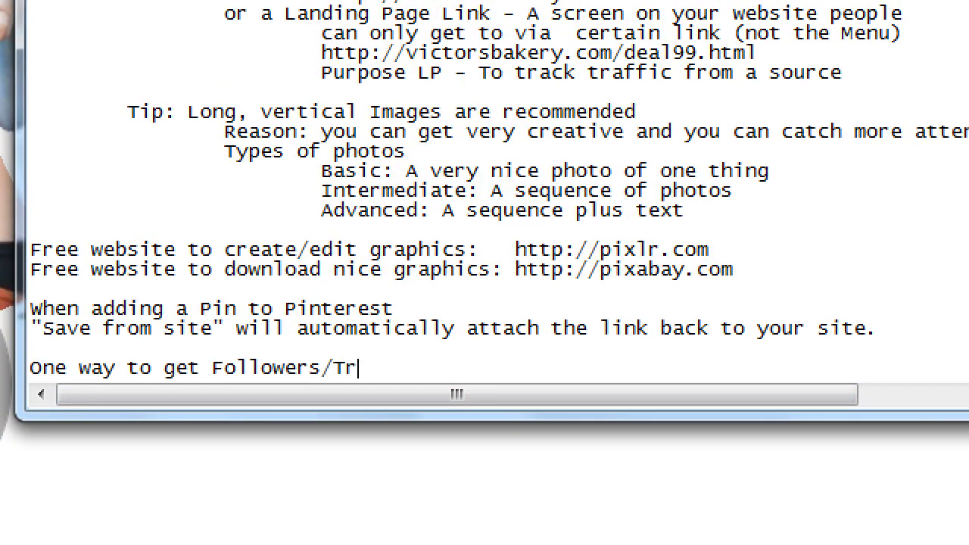
{"action": "type", "text": "affic is to search ekey"}
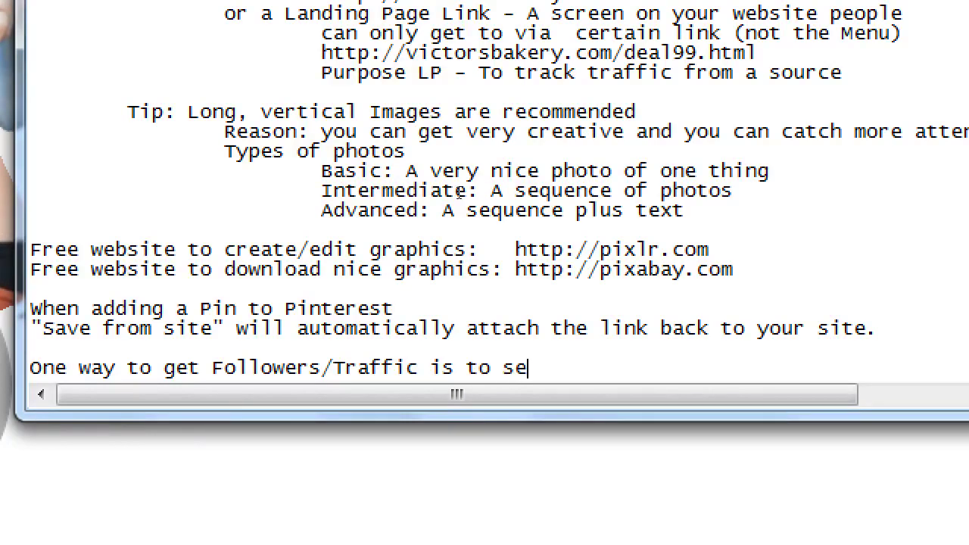
{"action": "key", "text": "BackSpace"}
{"action": "key", "text": "BackSpace"}
{"action": "key", "text": "BackSpace"}
{"action": "key", "text": "BackSpace"}
{"action": "type", "text": "keywords and then"}
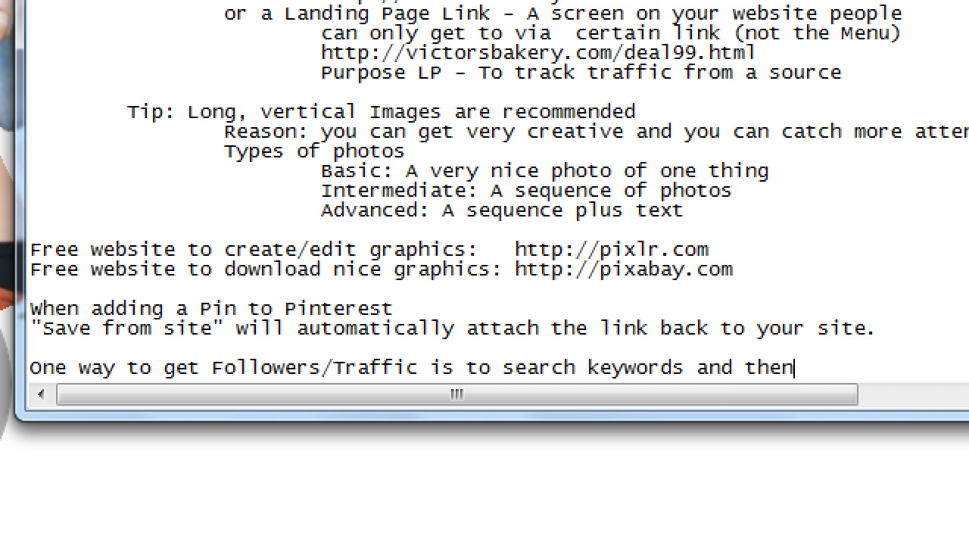
Continue the followers note on a new line with "interact with active people".
{"action": "key", "text": "Return"}
{"action": "type", "text": "interact"}
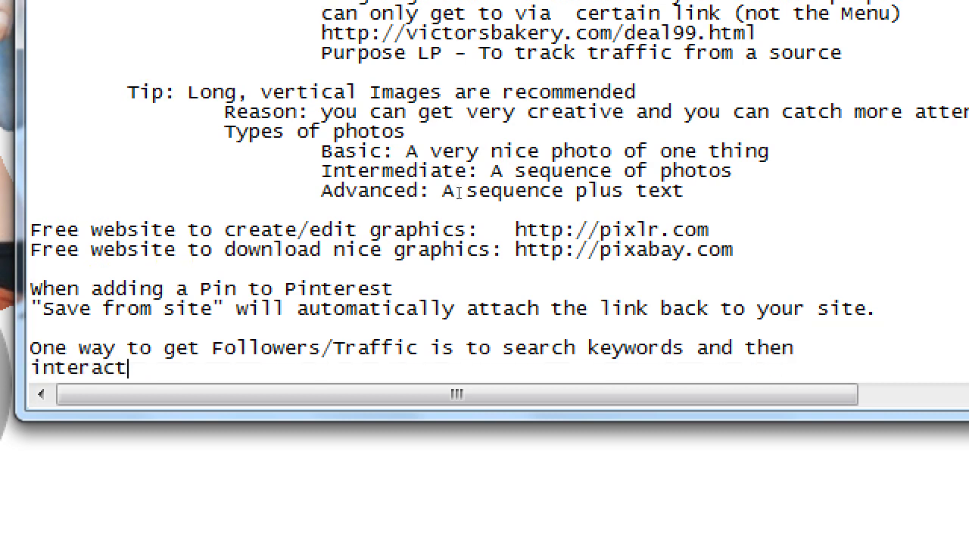
{"action": "type", "text": " with ac"}
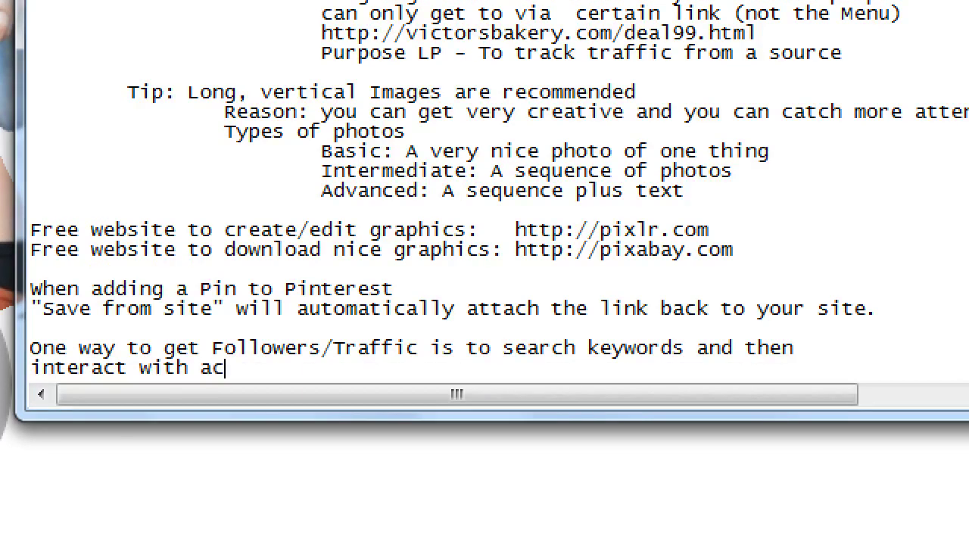
{"action": "type", "text": "tive people"}
{"action": "key", "text": "BackSpace"}
{"action": "key", "text": "BackSpace"}
{"action": "key", "text": "BackSpace"}
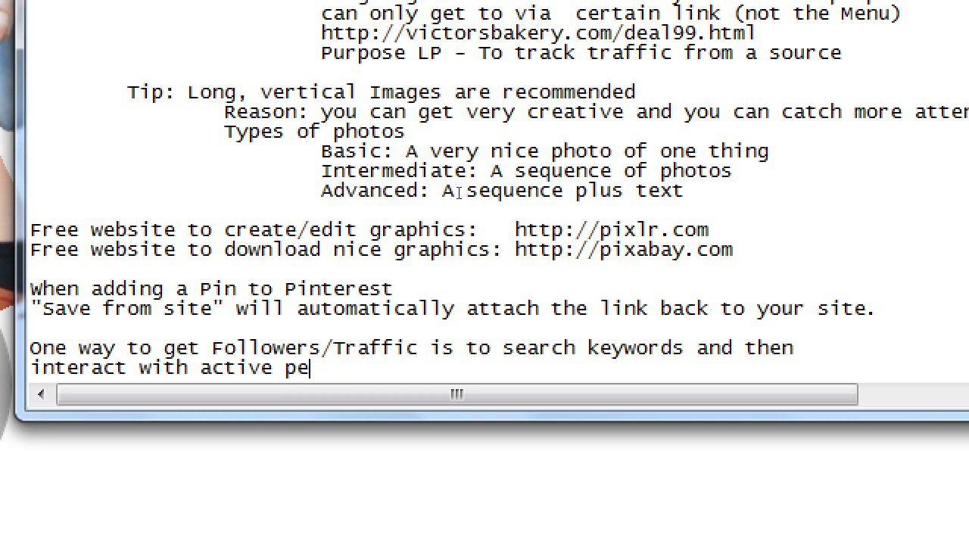
{"action": "type", "text": "ople"}
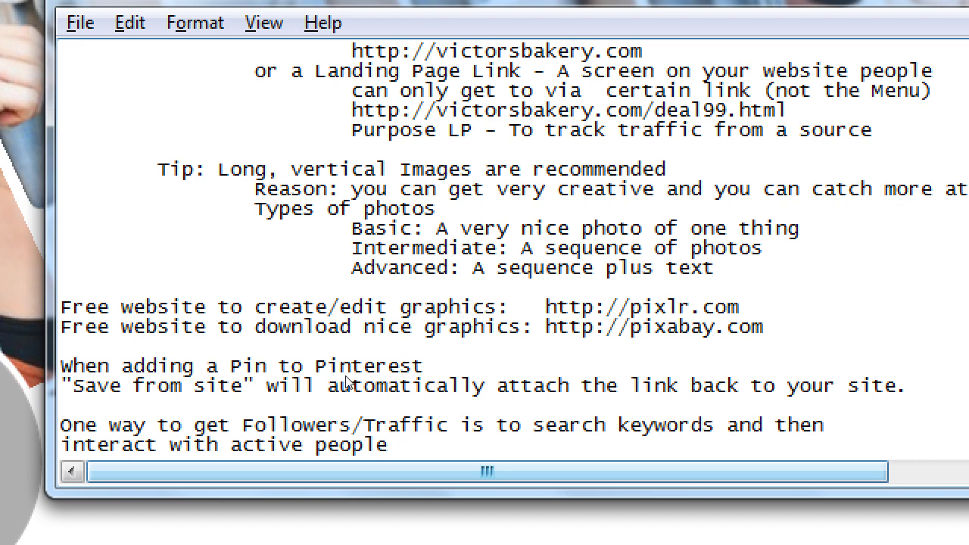
Extend the note's second line with "- You will make them aware that you exist," and start a new line.
{"action": "type", "text": "- You will make"}
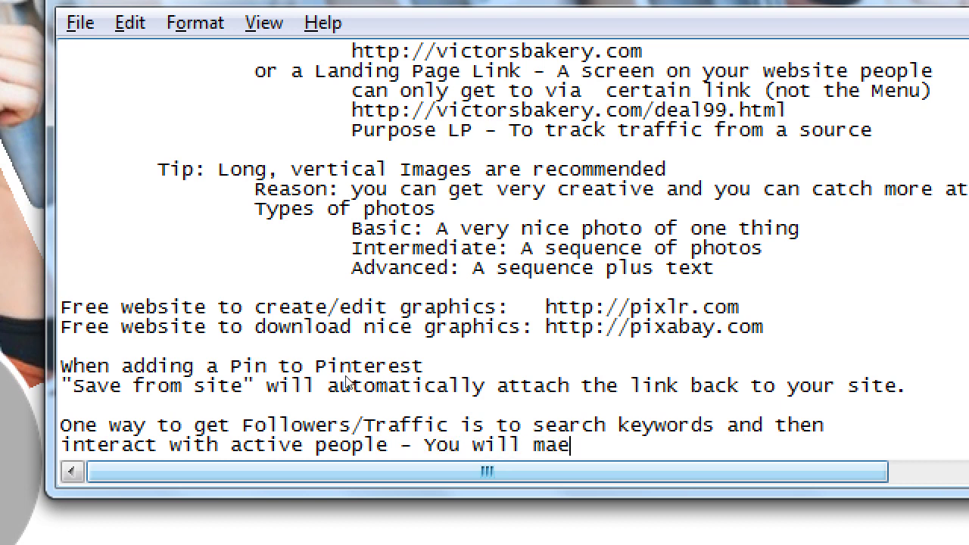
{"action": "key", "text": "BackSpace"}
{"action": "type", "text": "ke thm"}
{"action": "key", "text": "BackSpace"}
{"action": "type", "text": "em aware to t"}
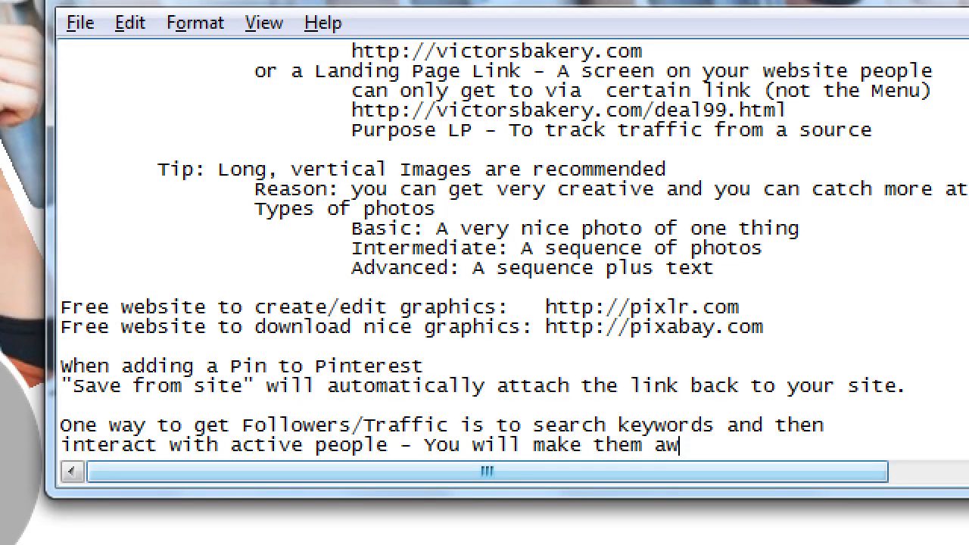
{"action": "key", "text": "BackSpace"}
{"action": "key", "text": "BackSpace"}
{"action": "key", "text": "BackSpace"}
{"action": "type", "text": "hat you exist,"}
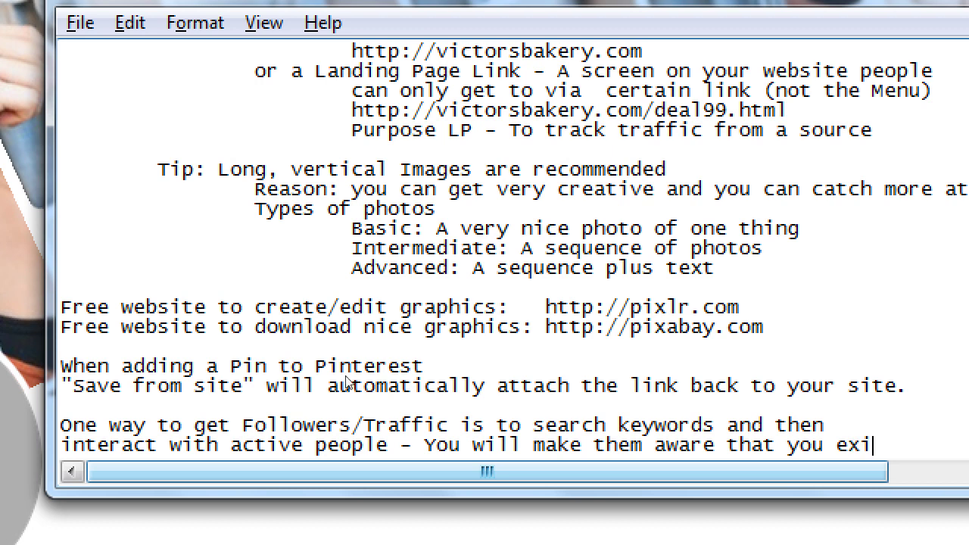
{"action": "key", "text": "Return"}
Continue the followers note on its third line with "to then take an action (Like your Pin, Comment on Your Pin, Follow You".
{"action": "type", "text": "to th"}
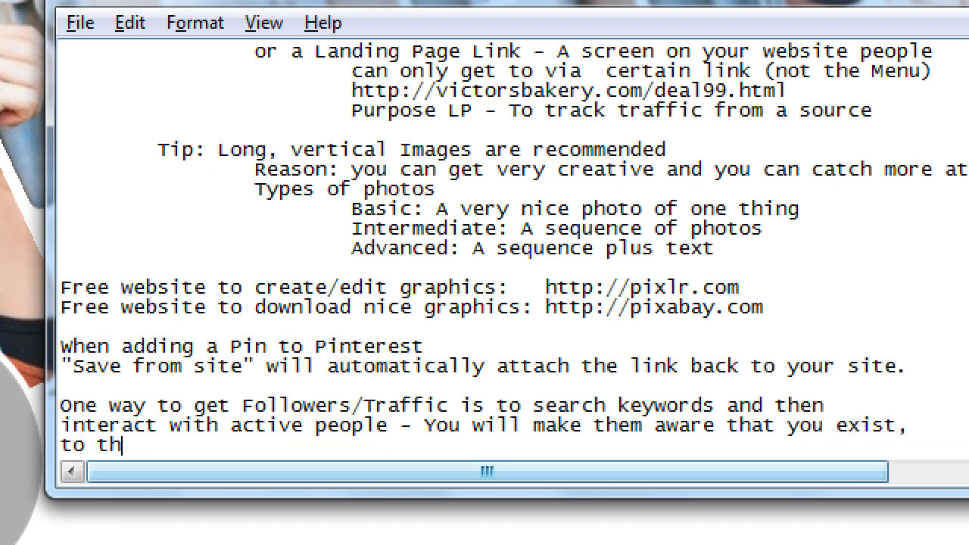
{"action": "type", "text": "en take an action"}
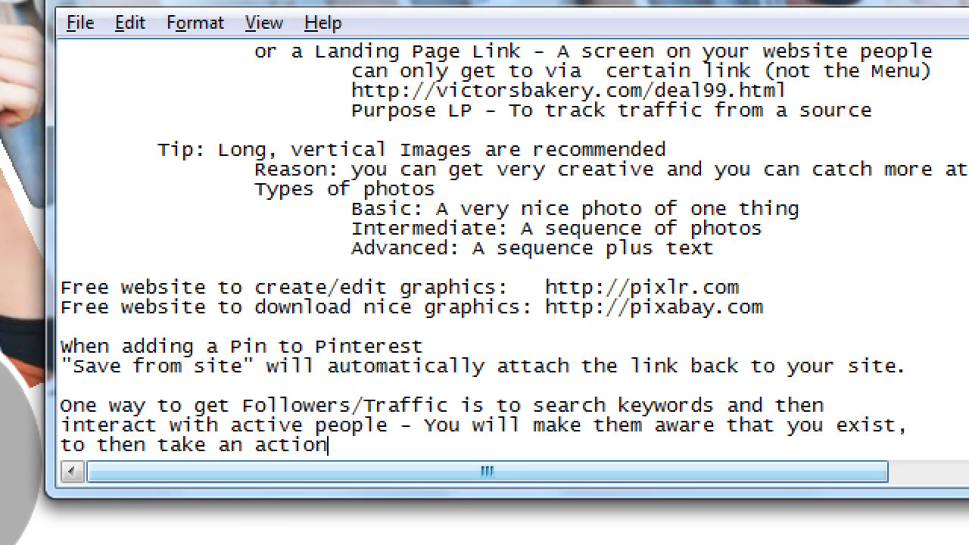
{"action": "type", "text": " (Like y"}
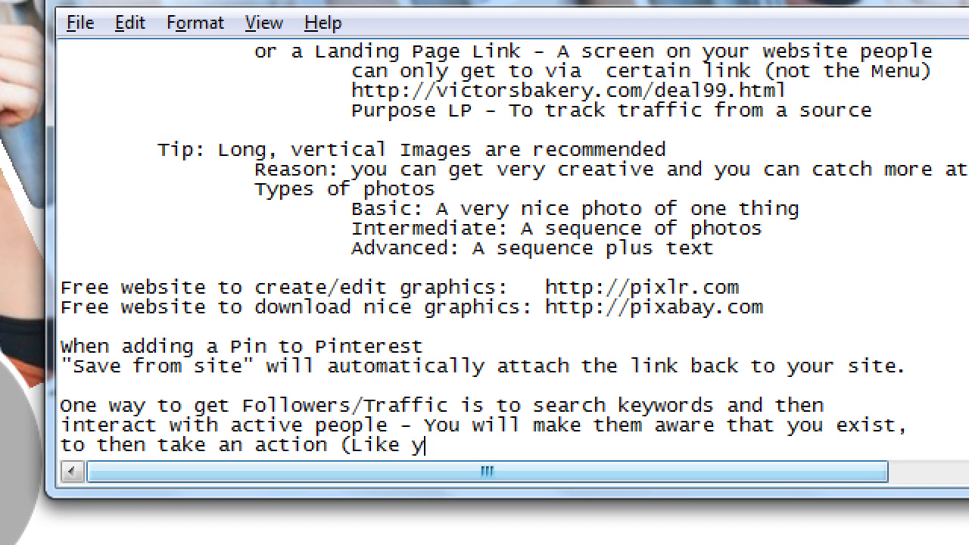
{"action": "type", "text": "our Pin, Comm"}
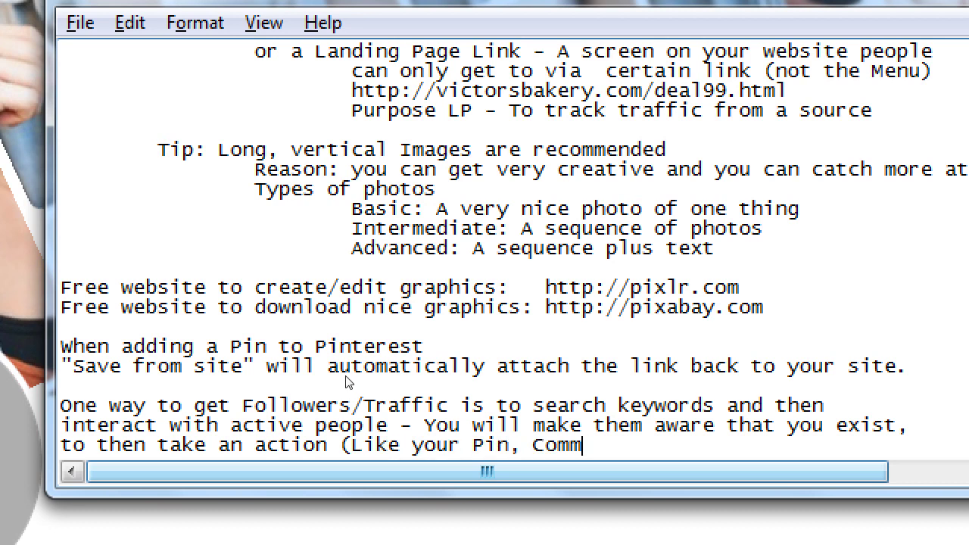
{"action": "type", "text": "ent on Your "}
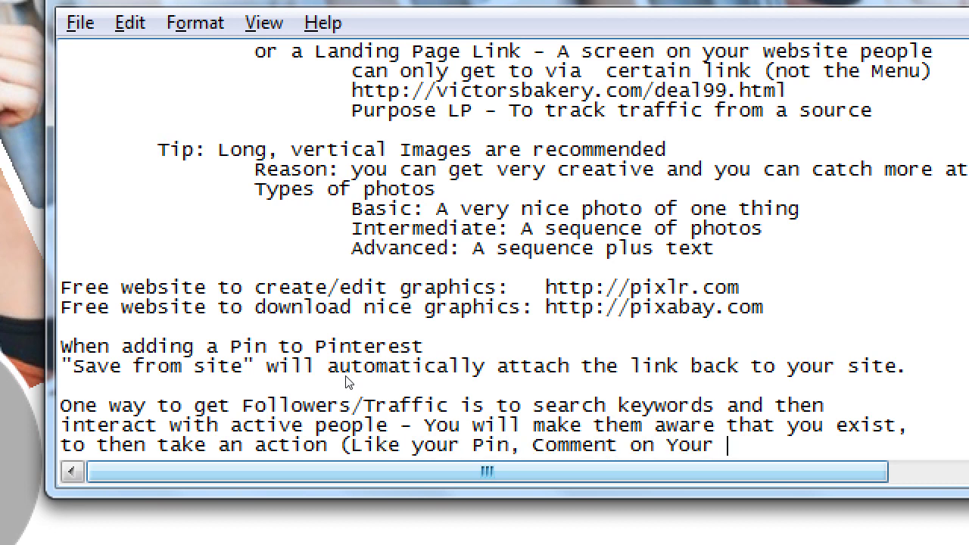
{"action": "type", "text": "Pin, Follow You"}
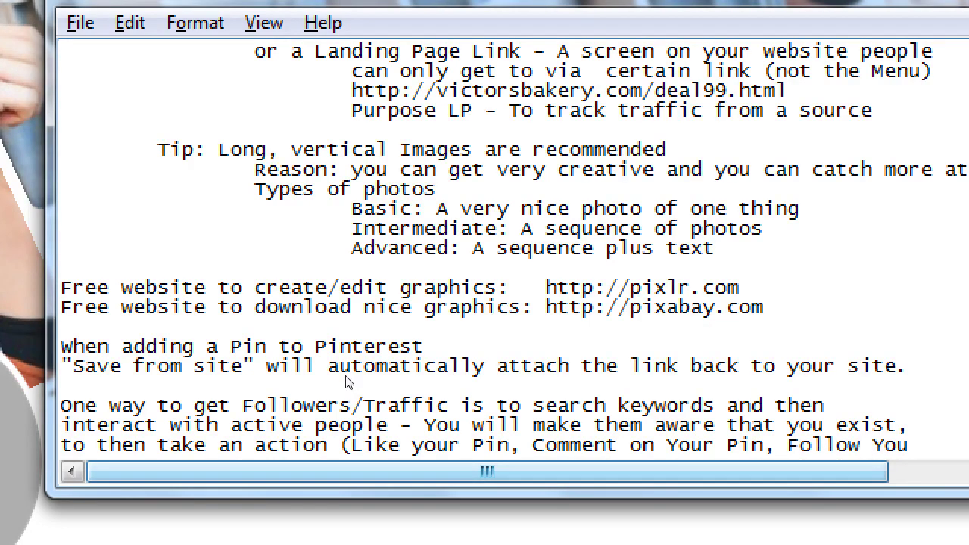
Close the parenthesis after "Follow You" and change "Your" to lowercase "your" in "Comment on Your Pin".
{"action": "type", "text": ")"}
{"action": "key", "text": "ctrl+Left"}
{"action": "key", "text": "ctrl+Left"}
{"action": "key", "text": "shift+Right"}
{"action": "type", "text": "y"}
{"action": "key", "text": "End"}
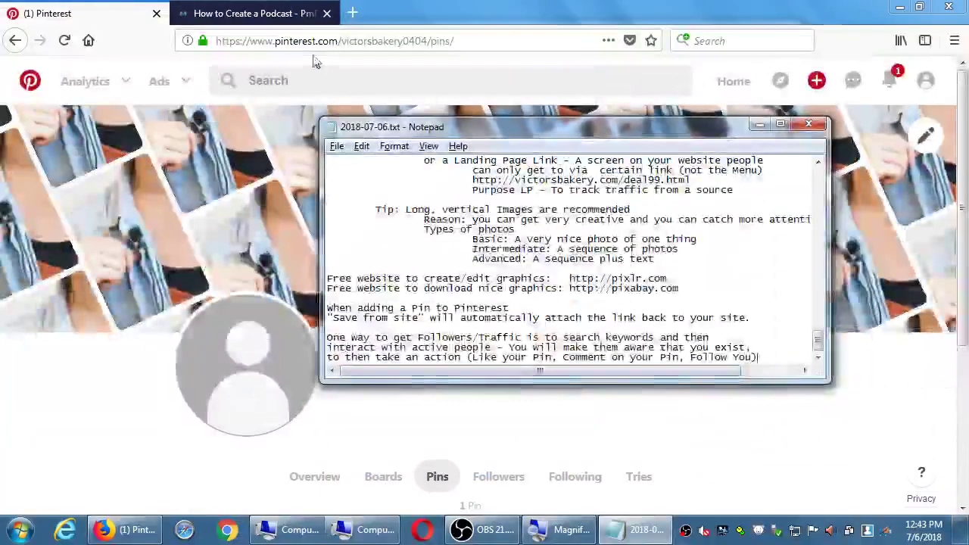
Switch to Pinterest, search for the trending topic "instant pot recipes" and browse the resulting Pins.
{"action": "left_click", "coordinate": [323, 72]}
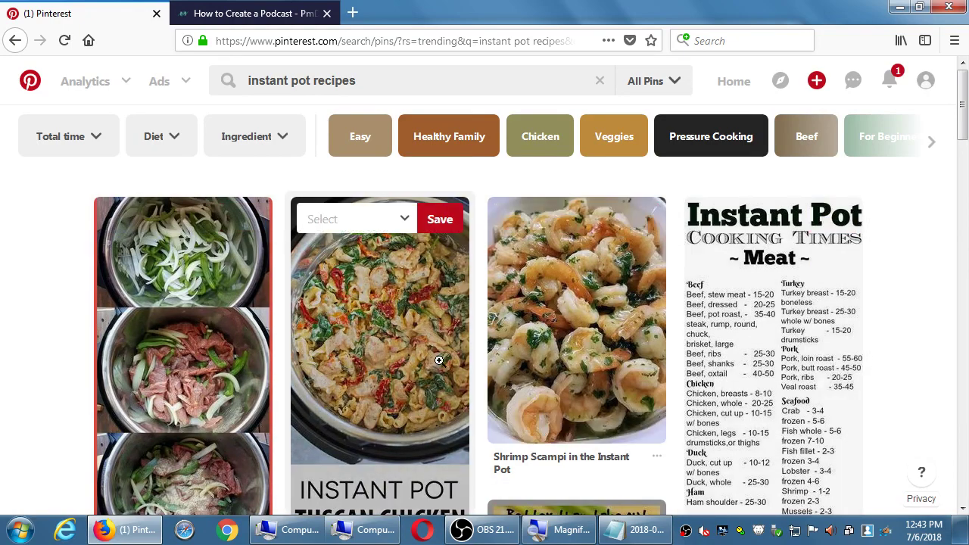
{"action": "scroll", "coordinate": [439, 360], "scroll_direction": "down", "scroll_amount": 8}
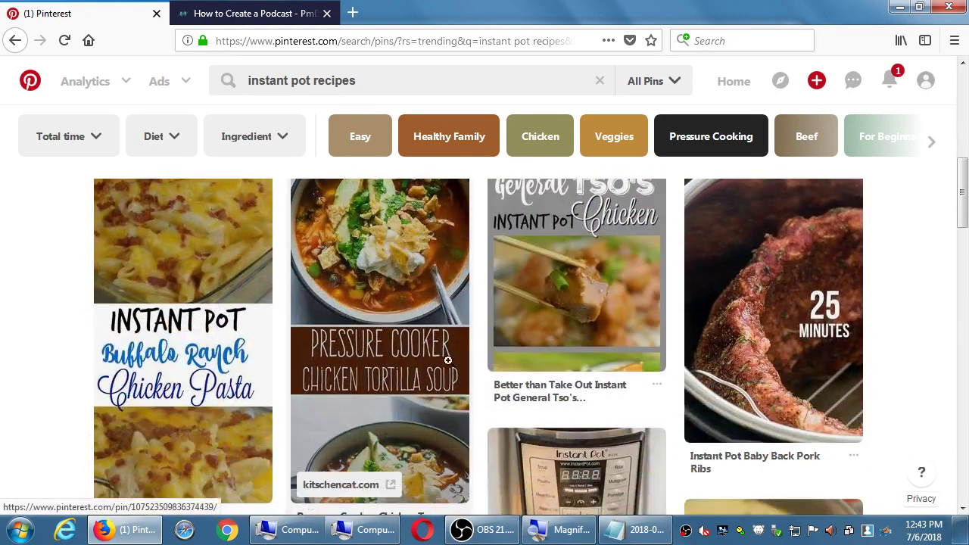
{"action": "scroll", "coordinate": [445, 402], "scroll_direction": "down", "scroll_amount": 4}
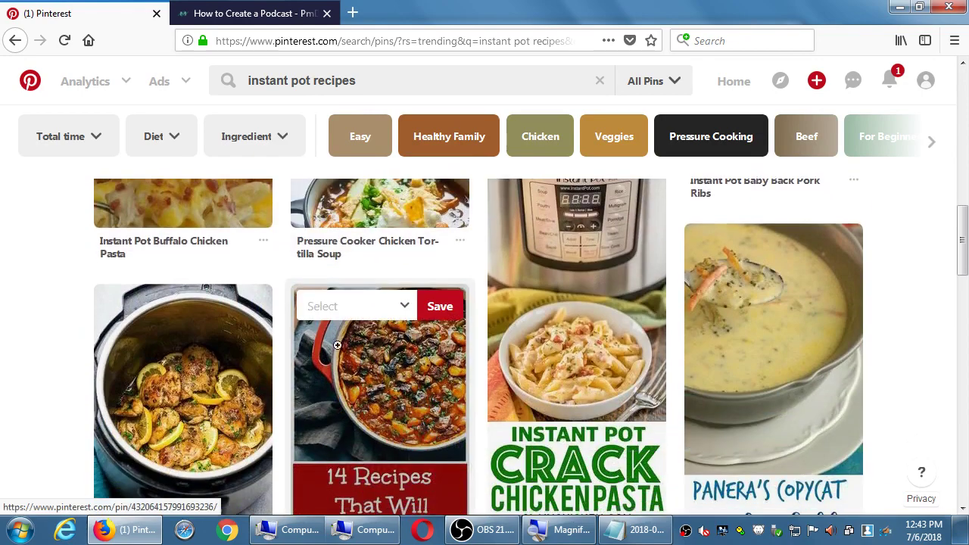
{"action": "scroll", "coordinate": [136, 309], "scroll_direction": "down", "scroll_amount": 7}
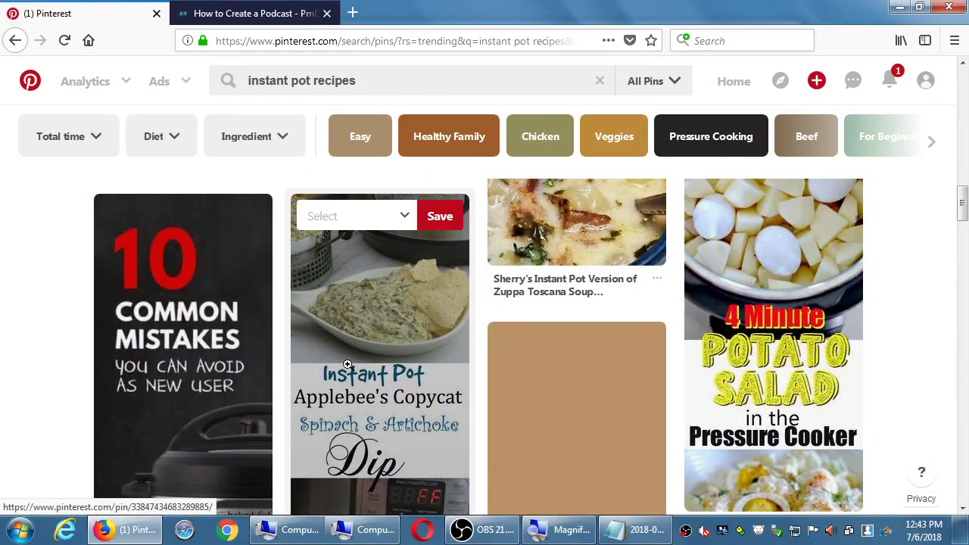
Open the Instant Pot Applebee's Copycat Spinach & Artichoke Dip Pin and review its publisher, recipe details and save note.
{"action": "left_click", "coordinate": [359, 318]}
{"action": "scroll", "coordinate": [397, 324], "scroll_direction": "down", "scroll_amount": 3}
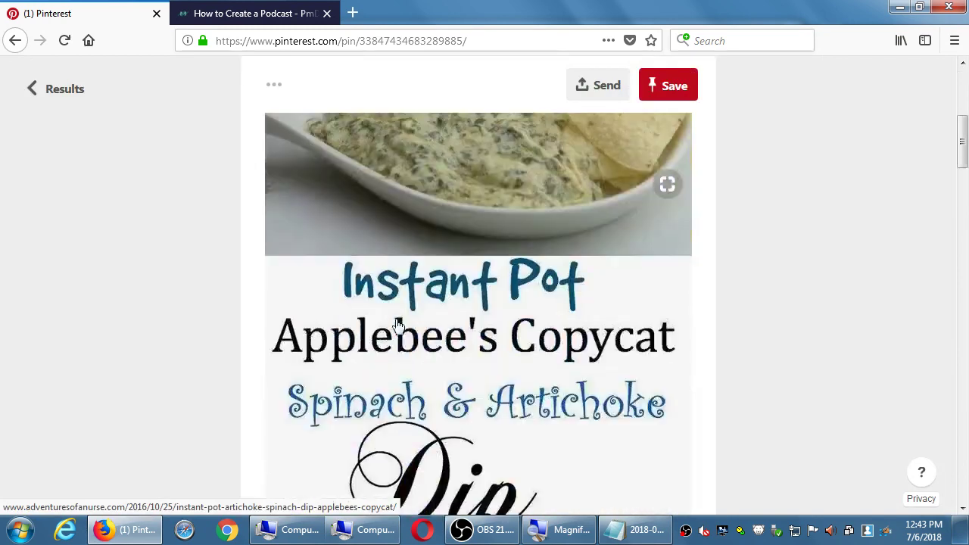
{"action": "scroll", "coordinate": [397, 324], "scroll_direction": "down", "scroll_amount": 12}
{"action": "scroll", "coordinate": [397, 324], "scroll_direction": "up", "scroll_amount": 2}
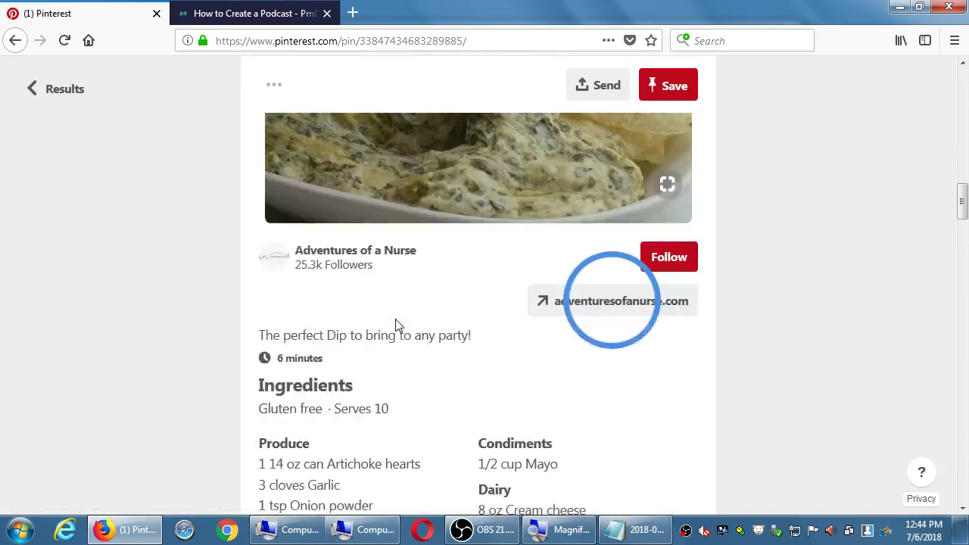
{"action": "scroll", "coordinate": [398, 324], "scroll_direction": "up", "scroll_amount": 1}
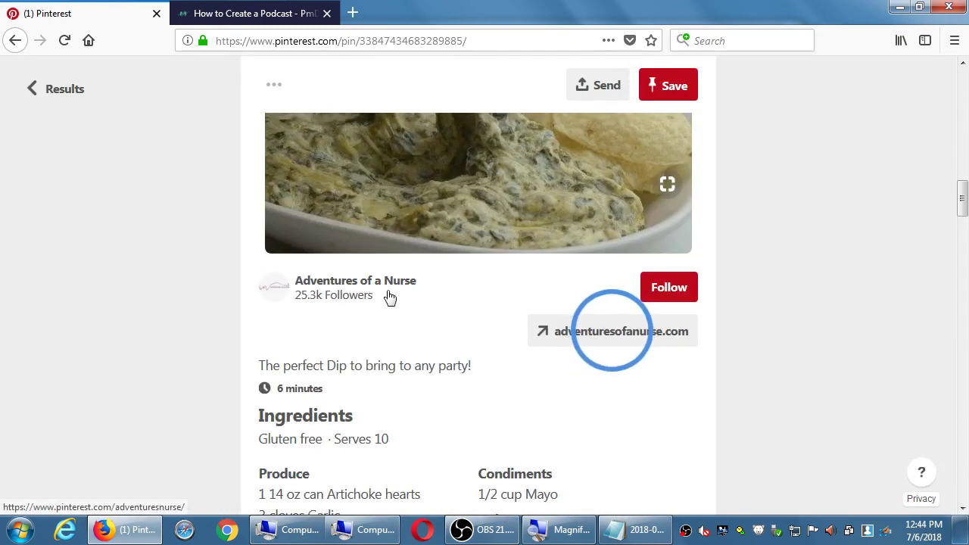
{"action": "scroll", "coordinate": [390, 296], "scroll_direction": "down", "scroll_amount": 8}
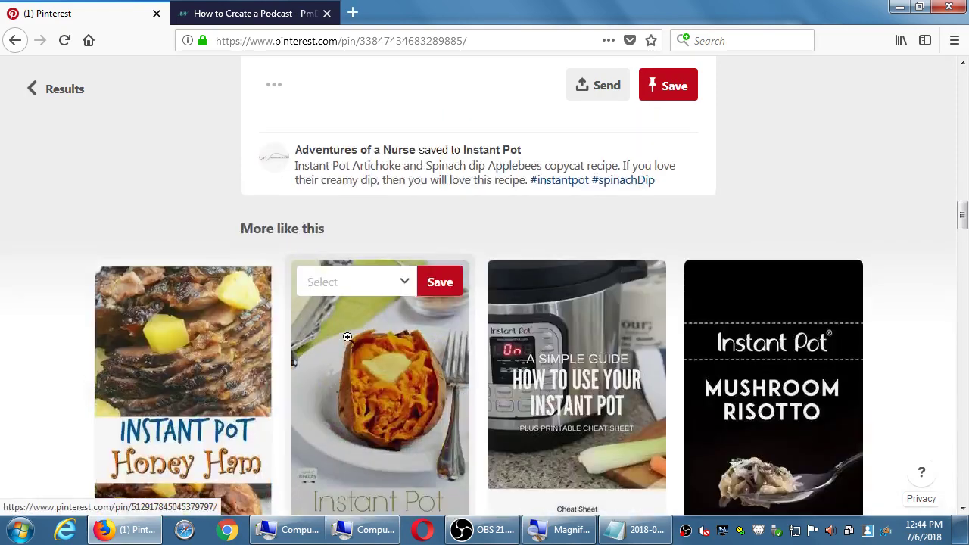
Open the Instant Pot baked potatoes Pin from the related Pins and highlight part of its saved description under the comments.
{"action": "scroll", "coordinate": [347, 337], "scroll_direction": "up", "scroll_amount": 3}
{"action": "scroll", "coordinate": [347, 337], "scroll_direction": "down", "scroll_amount": 8}
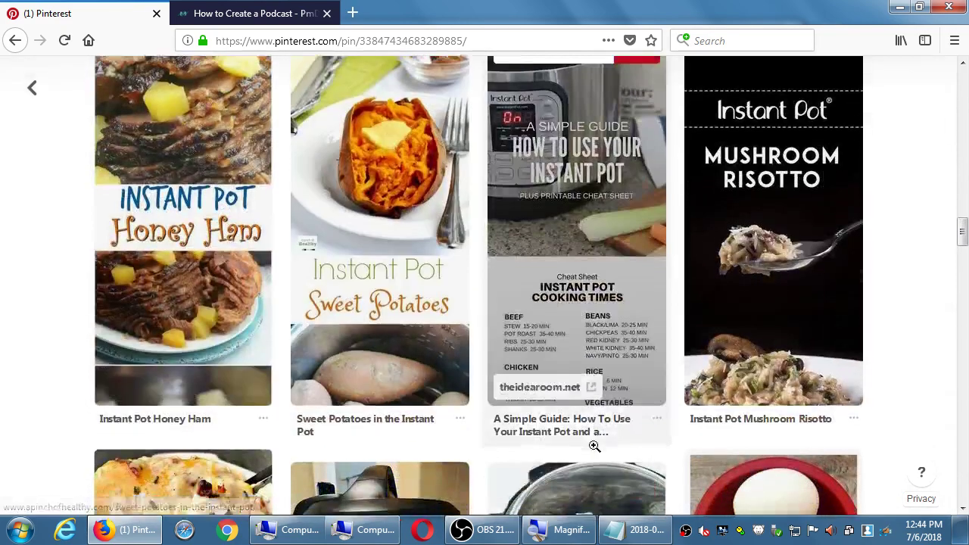
{"action": "scroll", "coordinate": [594, 447], "scroll_direction": "down", "scroll_amount": 3}
{"action": "left_click", "coordinate": [616, 387]}
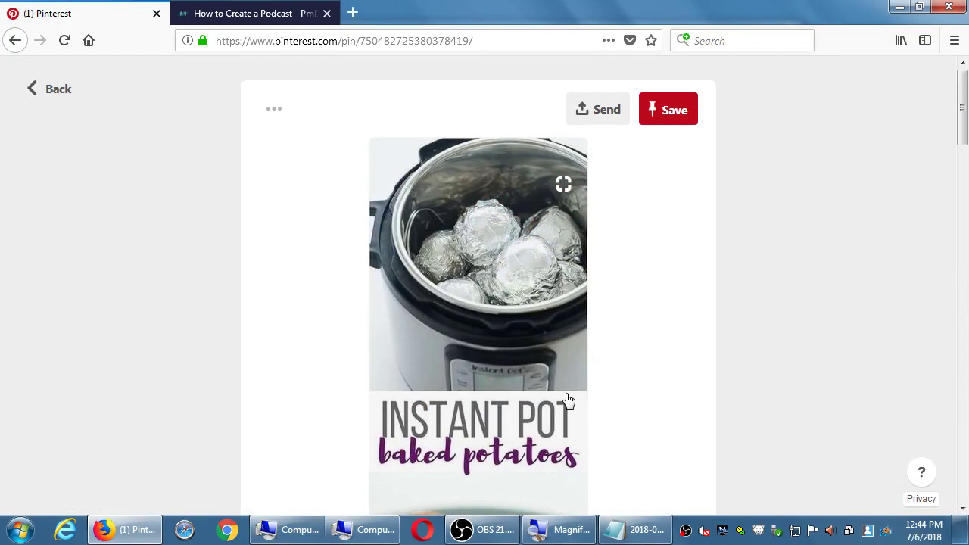
{"action": "scroll", "coordinate": [569, 401], "scroll_direction": "down", "scroll_amount": 6}
{"action": "scroll", "coordinate": [485, 329], "scroll_direction": "up", "scroll_amount": 2}
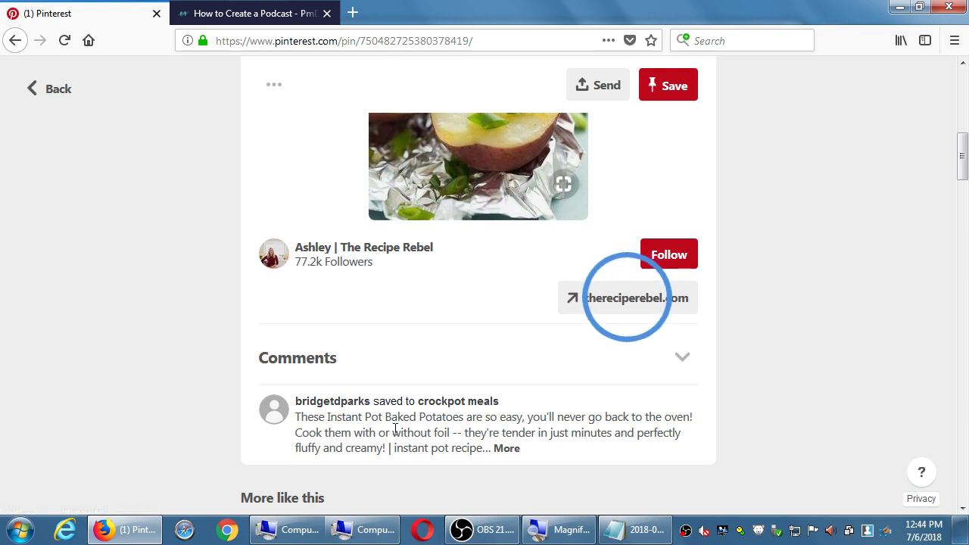
{"action": "left_click_drag", "start_coordinate": [370, 433], "coordinate": [445, 448]}
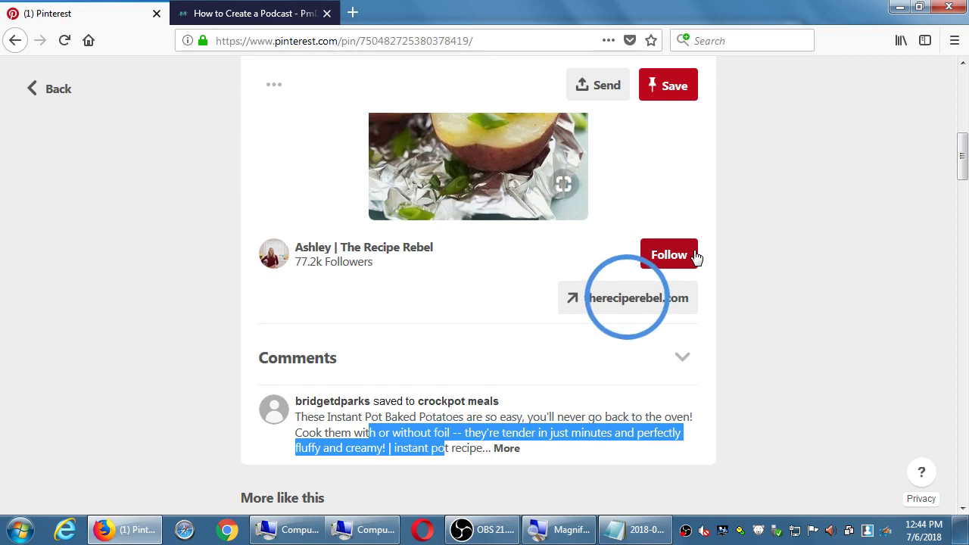
Open the related Instant Pot Cinnamon Rolls Pin and review its publisher, description and available Pin actions.
{"action": "scroll", "coordinate": [664, 259], "scroll_direction": "down", "scroll_amount": 8}
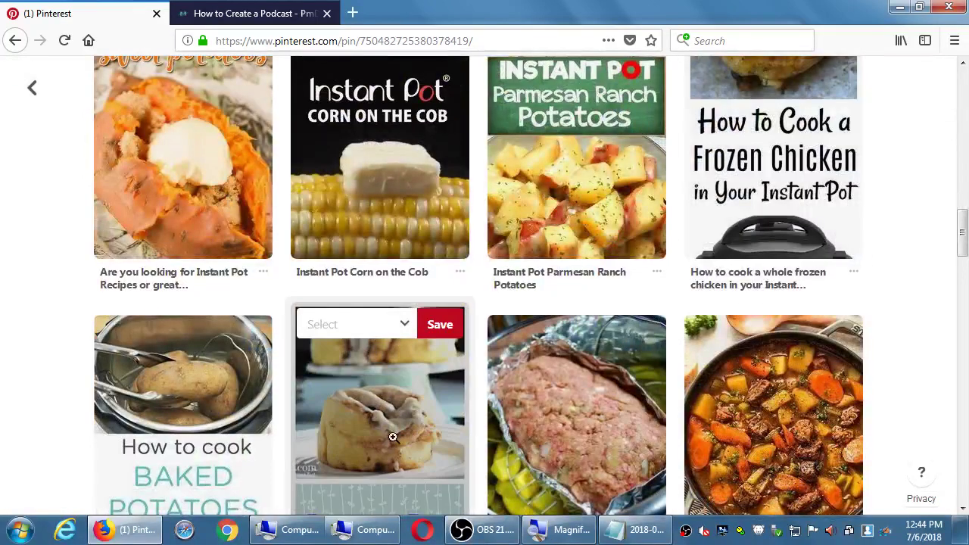
{"action": "left_click", "coordinate": [386, 442]}
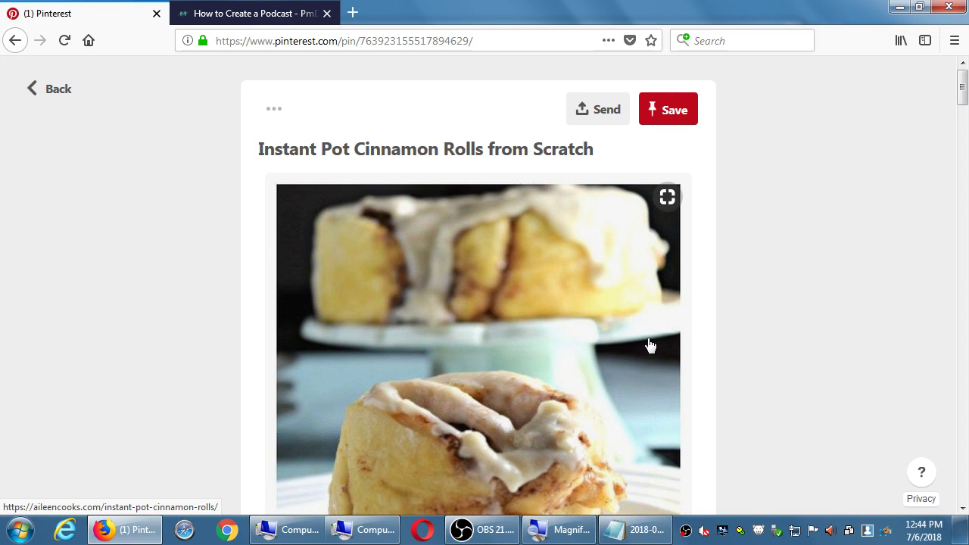
{"action": "scroll", "coordinate": [650, 345], "scroll_direction": "down", "scroll_amount": 12}
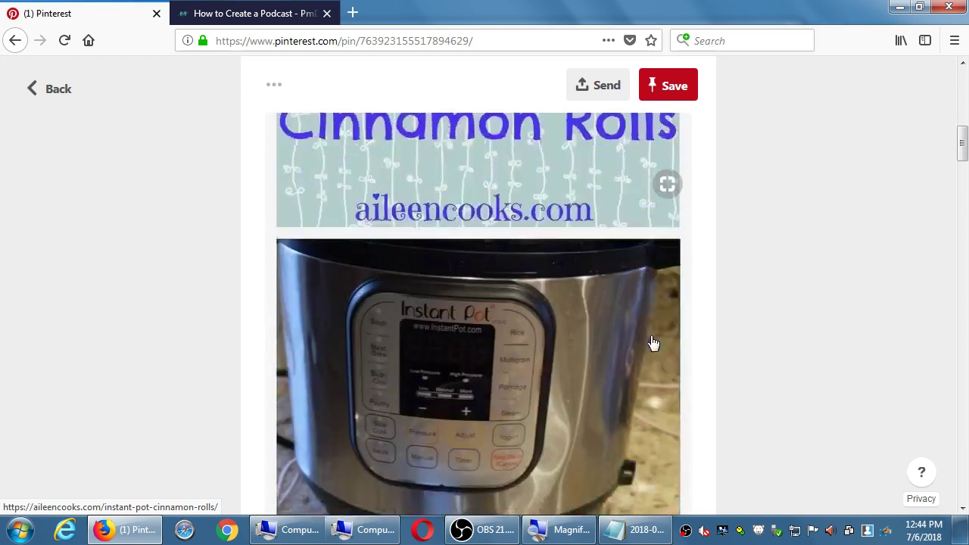
{"action": "scroll", "coordinate": [651, 336], "scroll_direction": "down", "scroll_amount": 5}
{"action": "scroll", "coordinate": [651, 340], "scroll_direction": "up", "scroll_amount": 3}
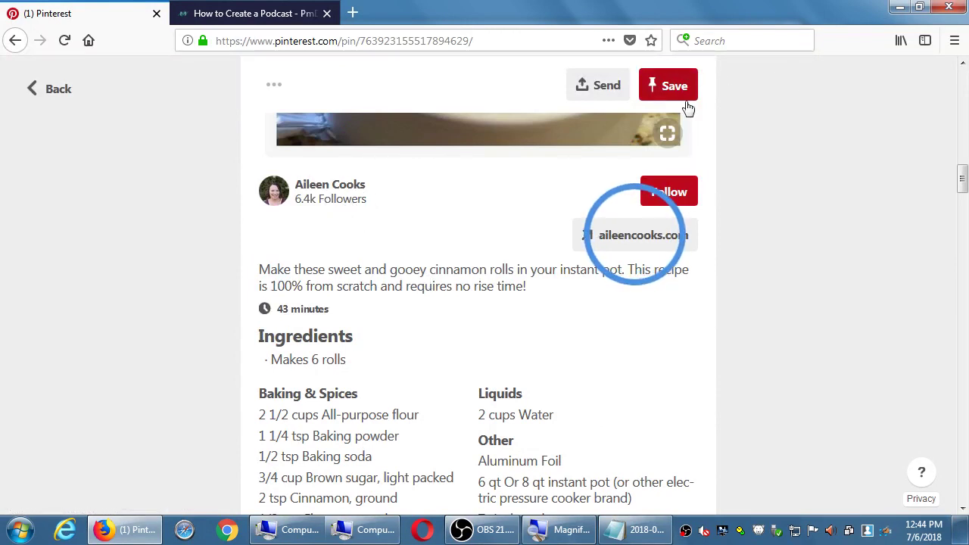
{"action": "left_click", "coordinate": [275, 90]}
{"action": "left_click", "coordinate": [401, 271]}
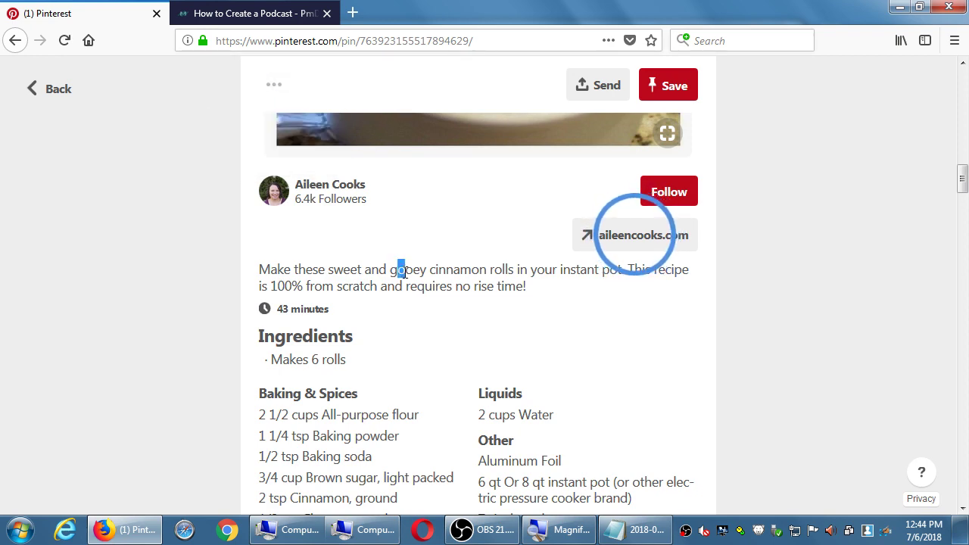
Expand the comments of the cinnamon rolls Pin and enter the placeholder text "lklkjlkjlkh" as a comment without posting it.
{"action": "scroll", "coordinate": [446, 291], "scroll_direction": "down", "scroll_amount": 3}
{"action": "scroll", "coordinate": [447, 292], "scroll_direction": "down", "scroll_amount": 5}
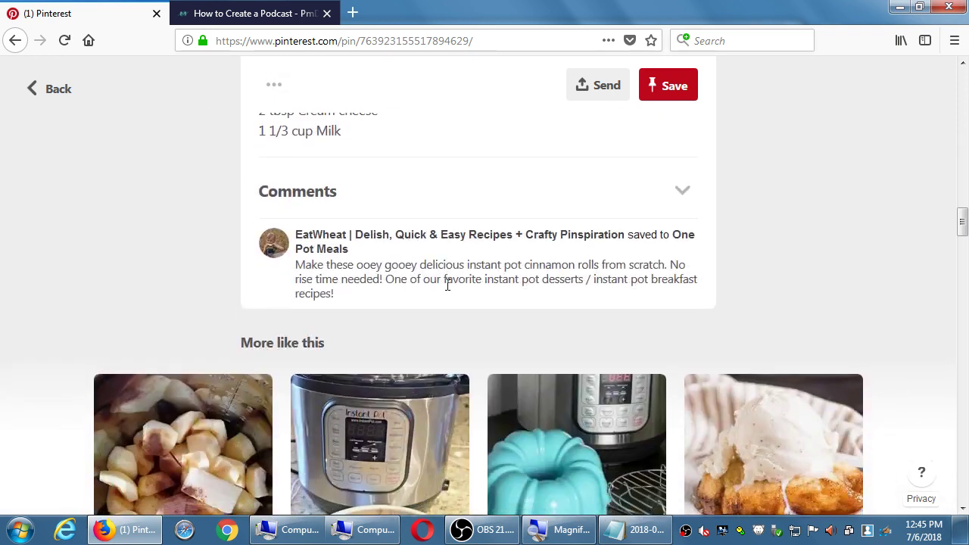
{"action": "left_click", "coordinate": [682, 190]}
{"action": "left_click", "coordinate": [400, 274]}
{"action": "type", "text": "lklkjlkjlkh"}
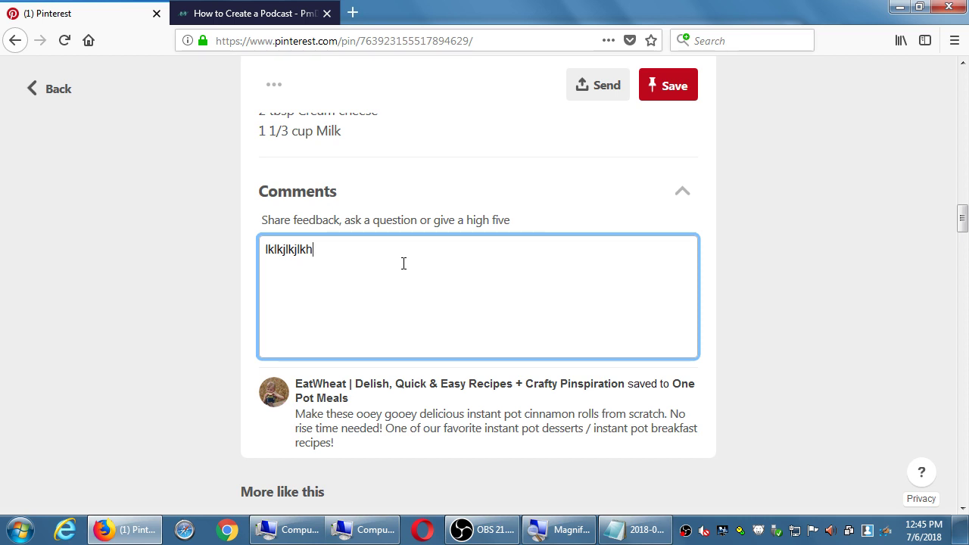
{"action": "scroll", "coordinate": [456, 255], "scroll_direction": "down", "scroll_amount": 3}
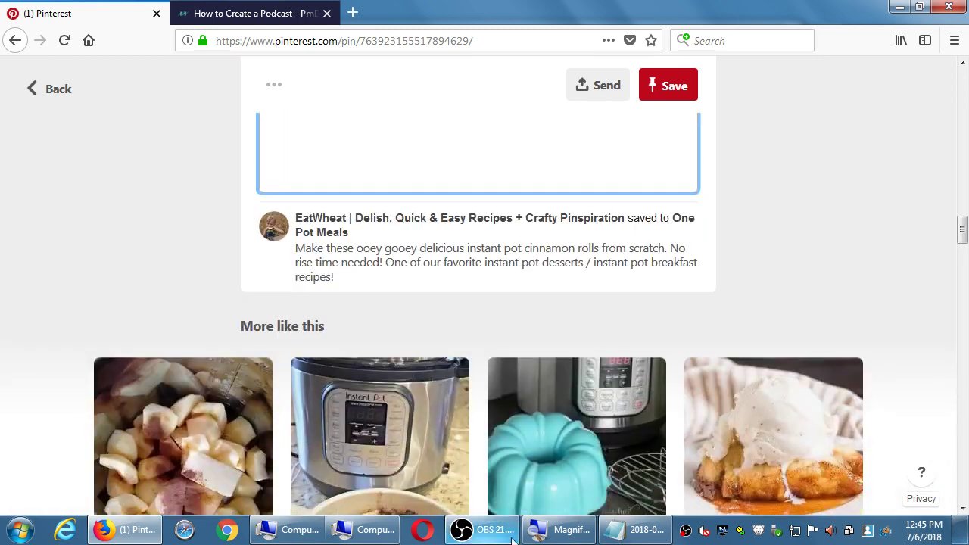
Switch to the Notepad notes and add, after a blank line, "Tip on Pinterest (as well as all networks), Search, Identify, Interact.".
{"action": "left_click", "coordinate": [630, 537]}
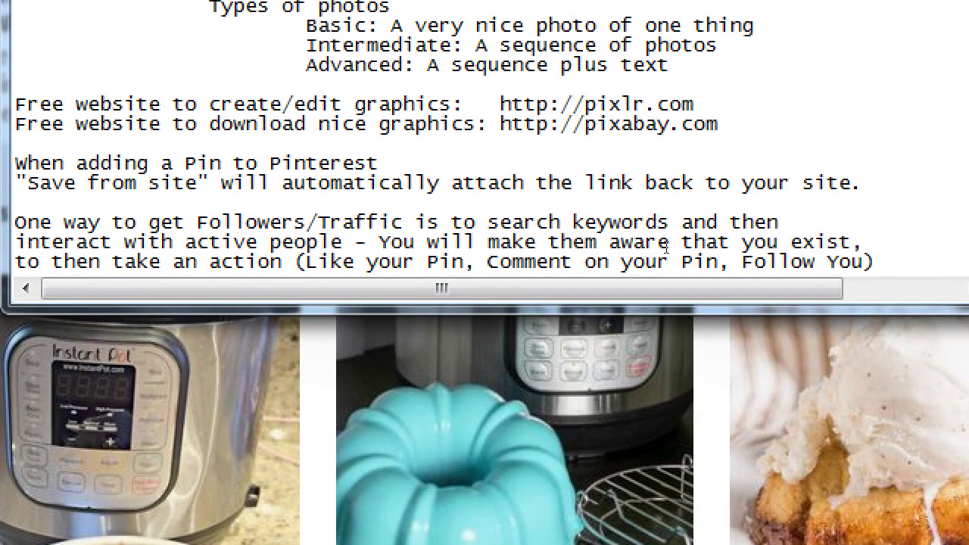
{"action": "key", "text": "Return"}
{"action": "key", "text": "Return"}
{"action": "type", "text": "T"}
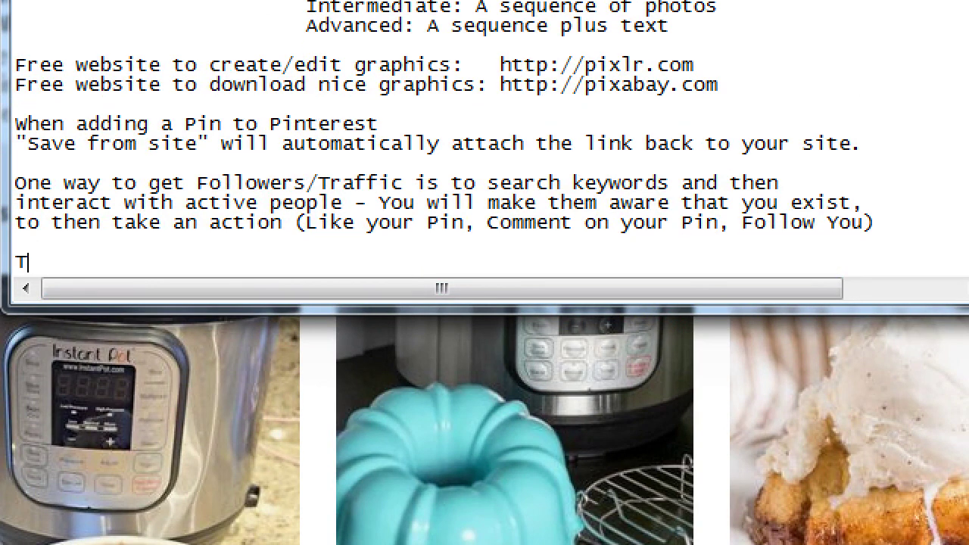
{"action": "type", "text": "ip on Pi"}
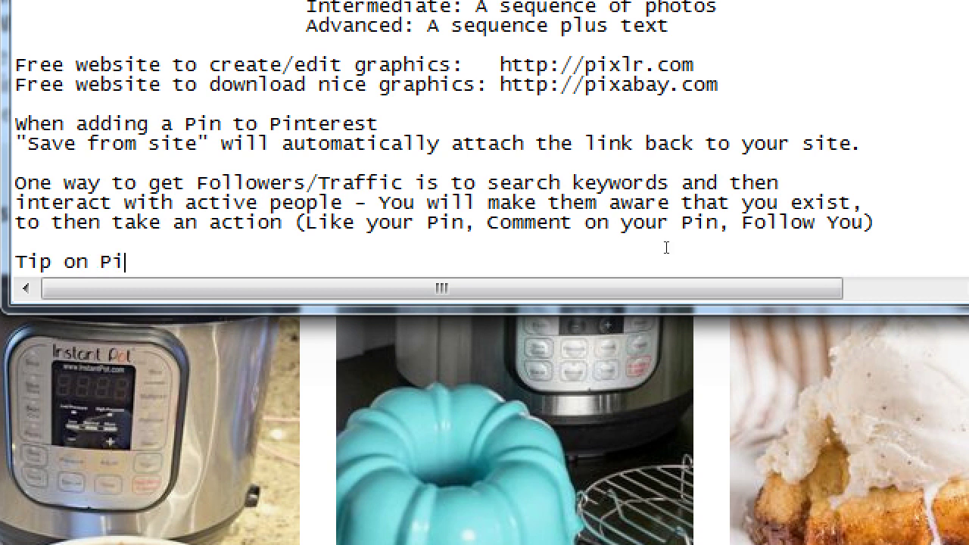
{"action": "type", "text": "nterest (as"}
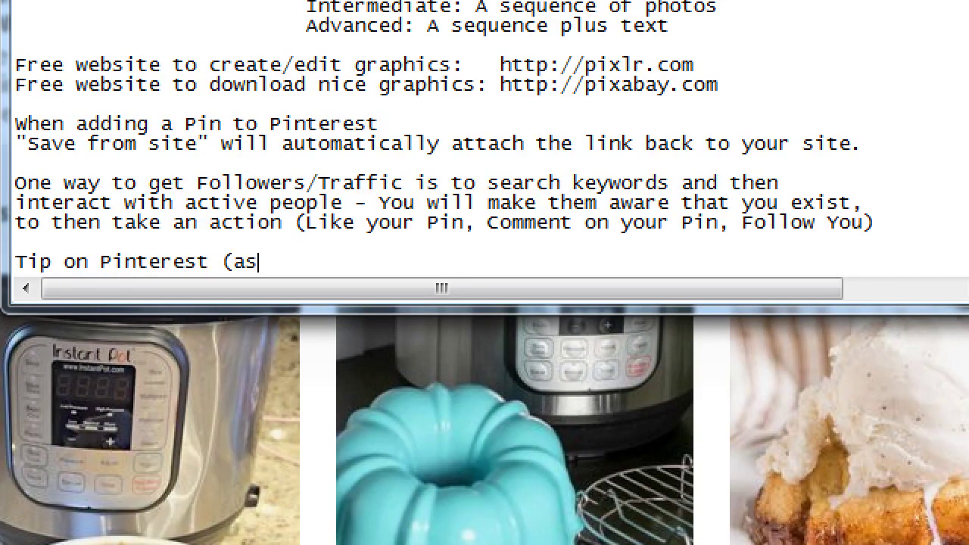
{"action": "type", "text": " well as all net"}
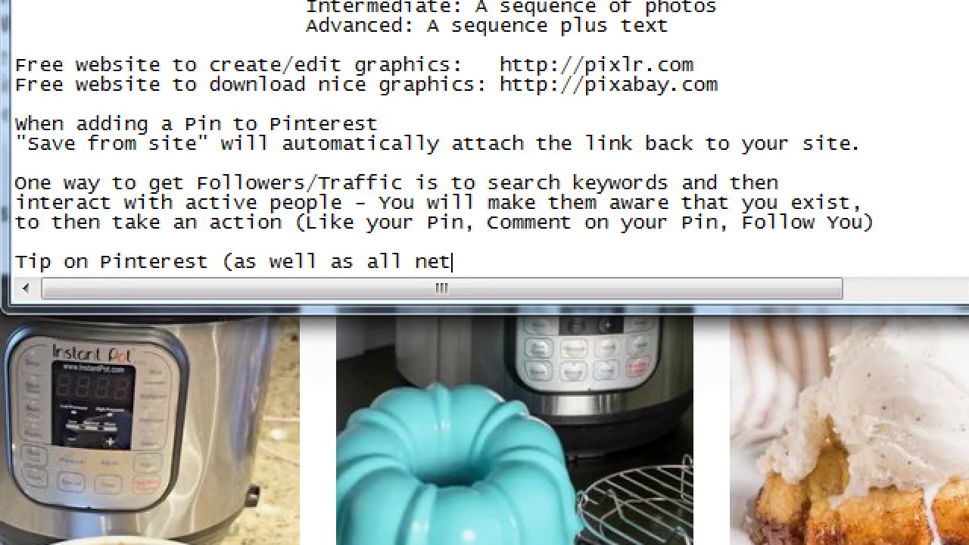
{"action": "type", "text": "works), S"}
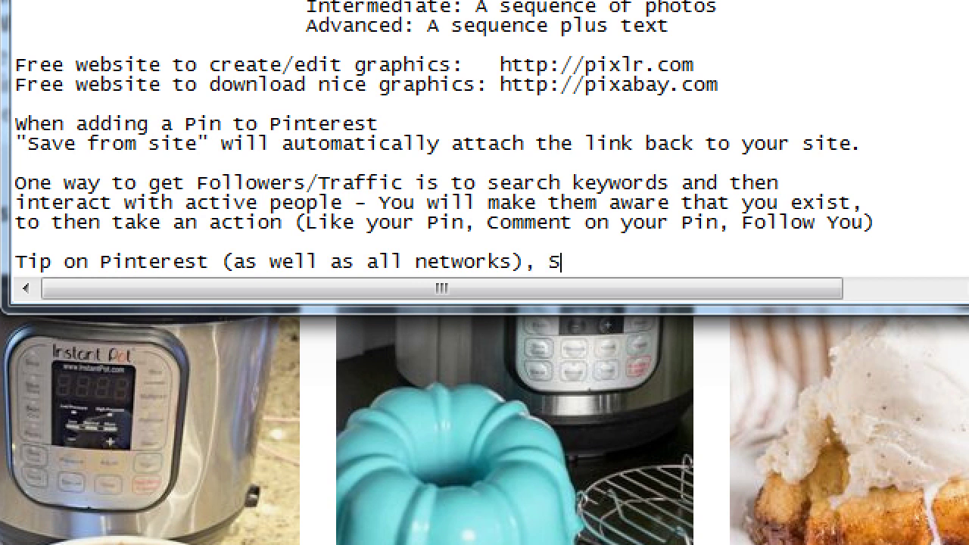
{"action": "type", "text": "earch, Iden"}
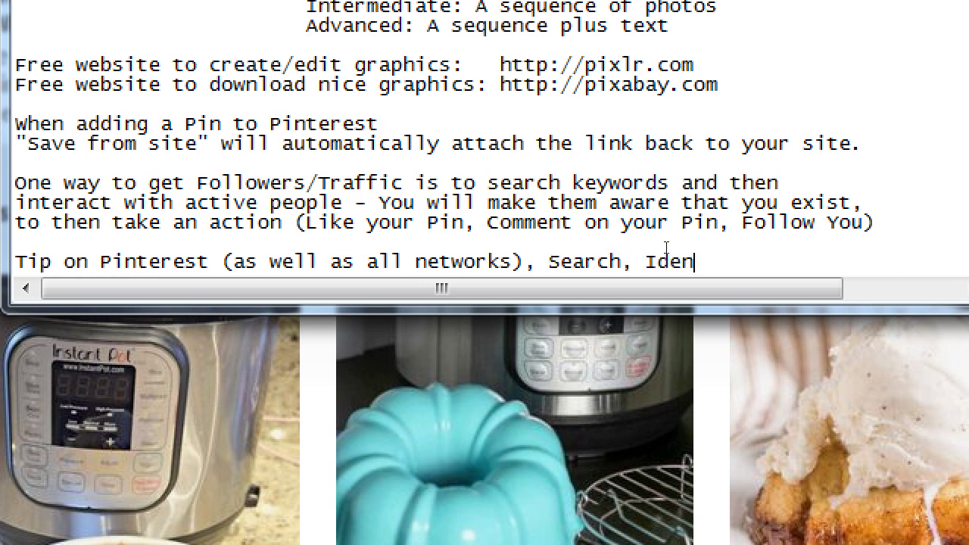
{"action": "type", "text": "tify, Interact."}
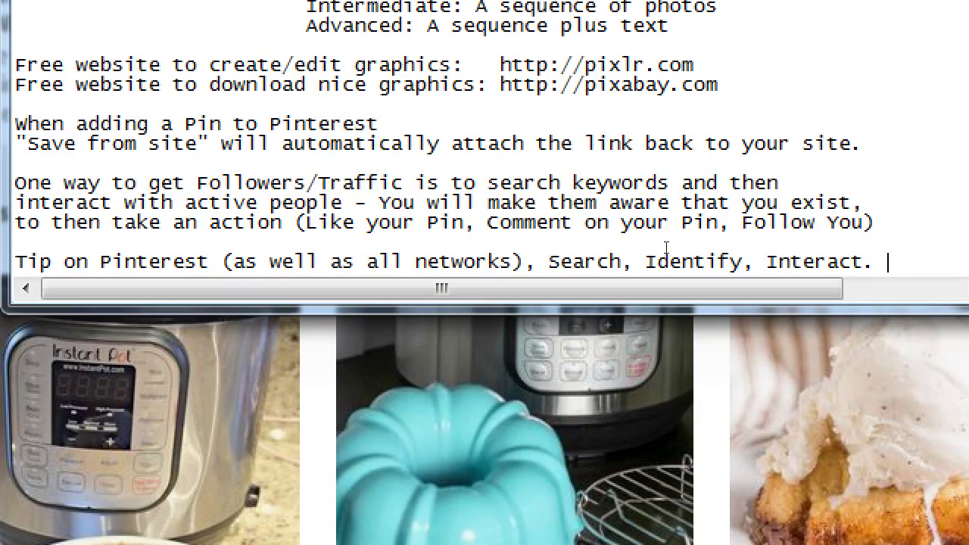
Add an indented line under the Pinterest tip reading "This increases your chances of you getting the game.".
{"action": "key", "text": "Return"}
{"action": "key", "text": "Tab"}
{"action": "type", "text": "This increased"}
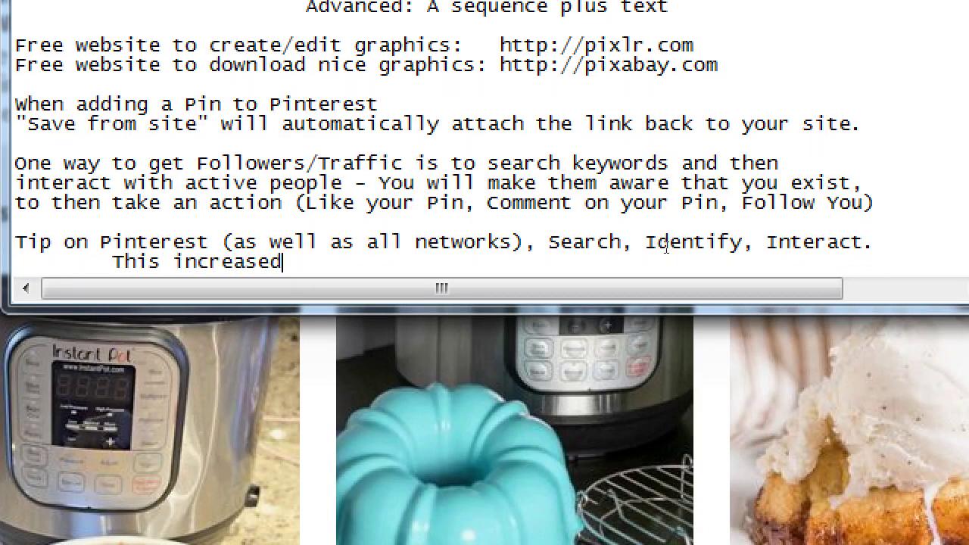
{"action": "key", "text": "BackSpace"}
{"action": "type", "text": "s your chang"}
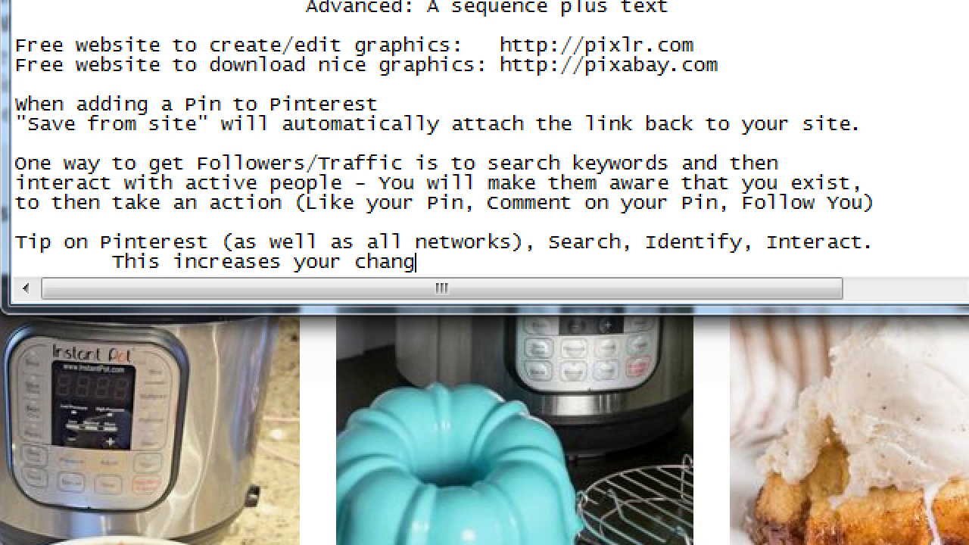
{"action": "key", "text": "BackSpace"}
{"action": "type", "text": "ces of you getting the sa"}
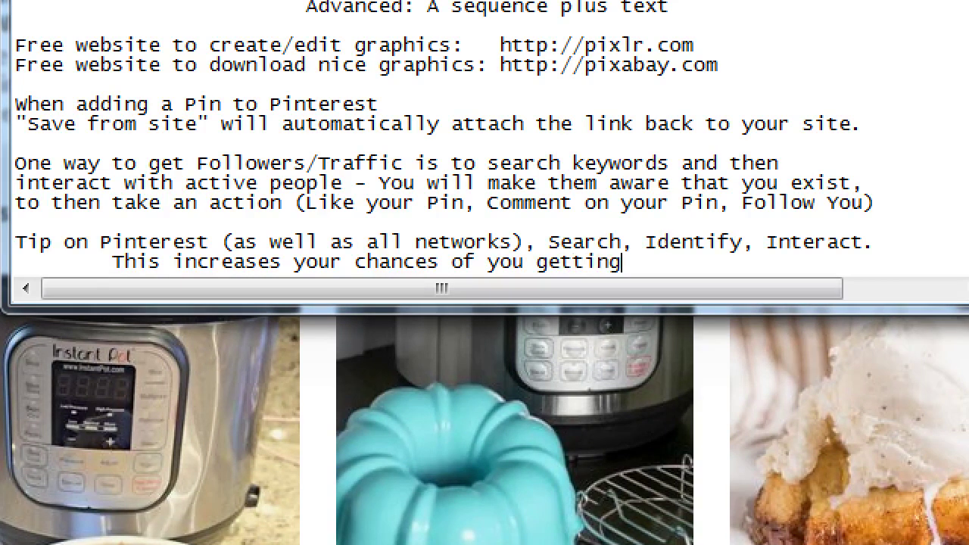
{"action": "key", "text": "BackSpace"}
{"action": "key", "text": "BackSpace"}
{"action": "type", "text": "game."}
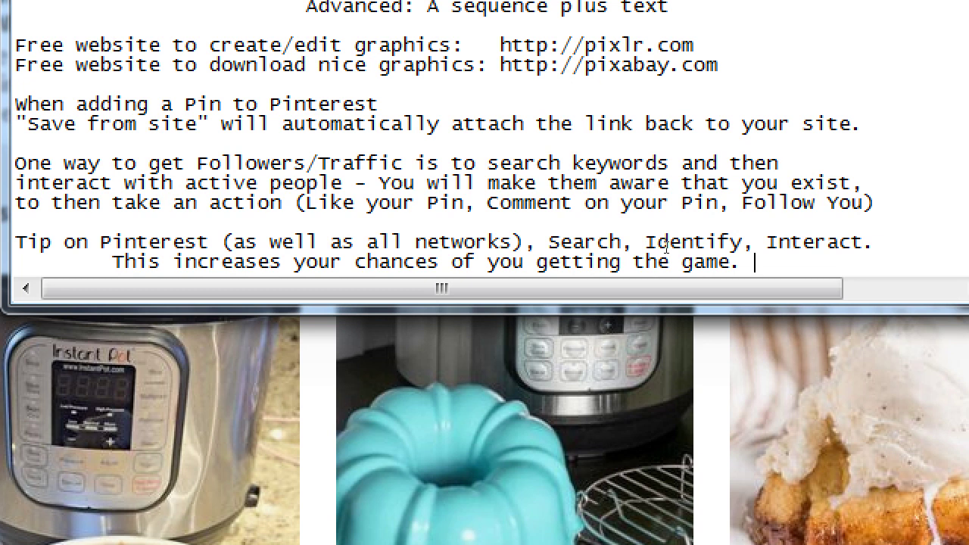
Add another indented line below it reading "More Followers = More Customers".
{"action": "key", "text": "Return"}
{"action": "key", "text": "Tab"}
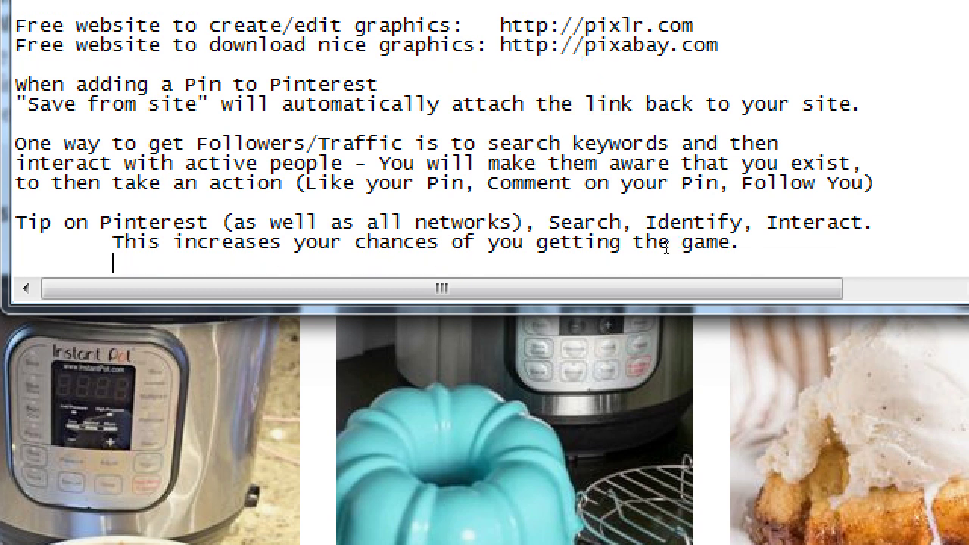
{"action": "type", "text": "More Folloewrs"}
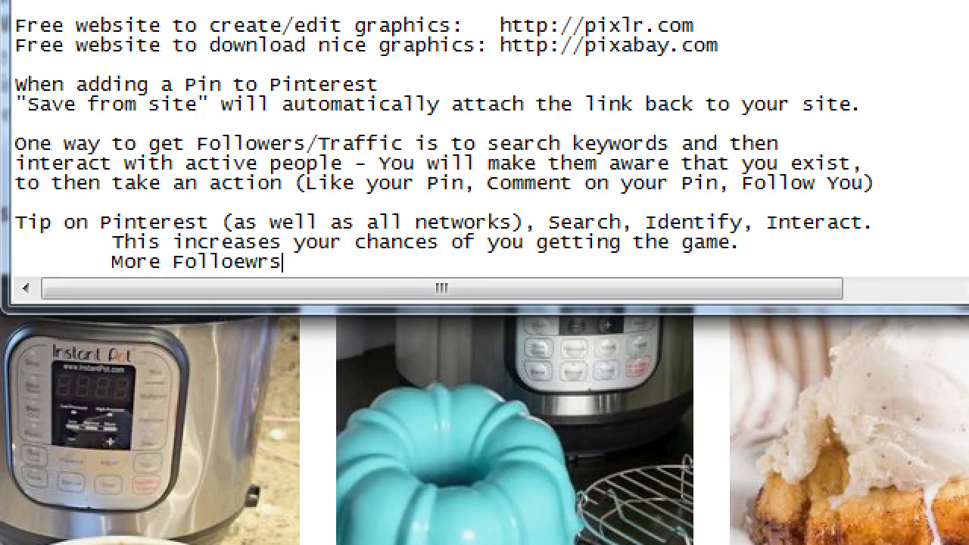
{"action": "key", "text": "BackSpace"}
{"action": "key", "text": "BackSpace"}
{"action": "key", "text": "BackSpace"}
{"action": "key", "text": "BackSpace"}
{"action": "type", "text": "wers = More Customers"}
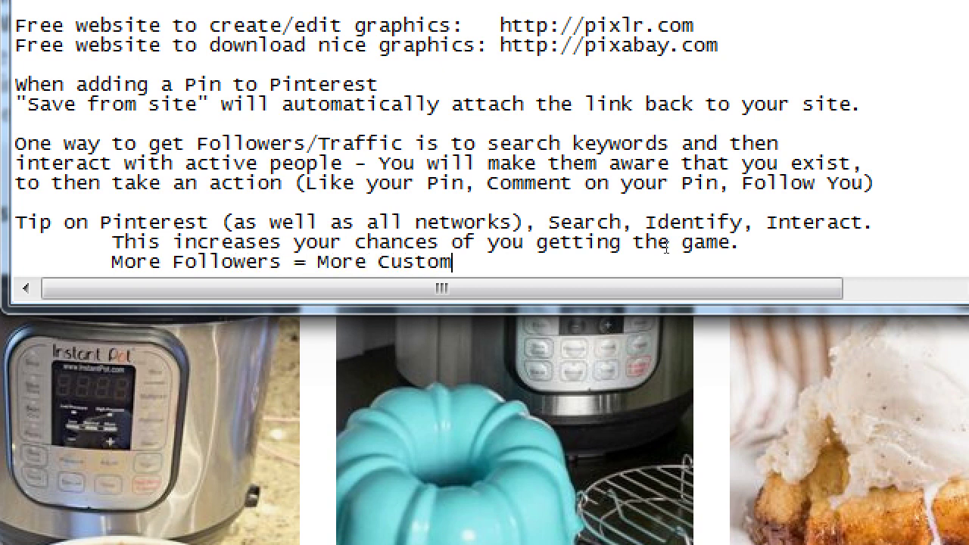
Add a line indented one level deeper under the customers line, reading "Followers vs Real Followers".
{"action": "key", "text": "Return"}
{"action": "key", "text": "Tab"}
{"action": "key", "text": "Tab"}
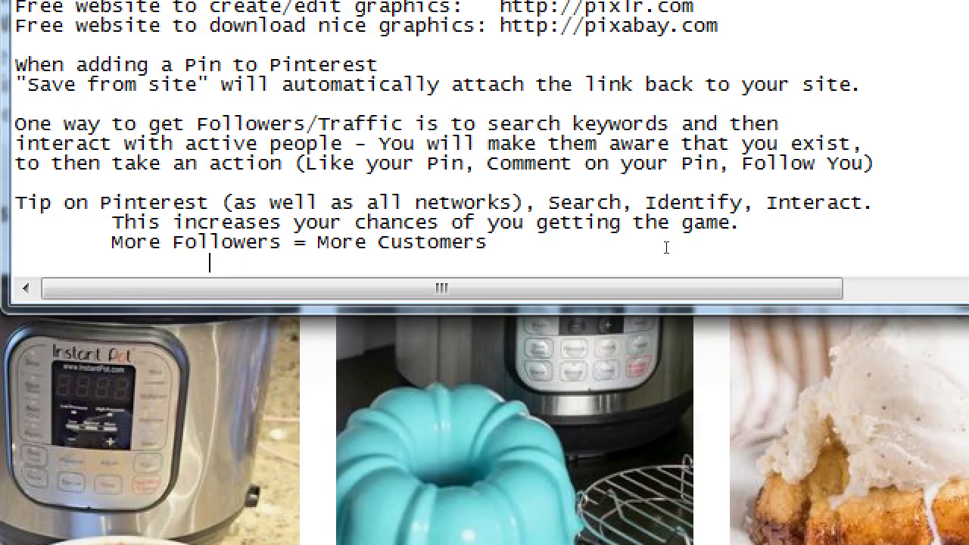
{"action": "type", "text": "Followers"}
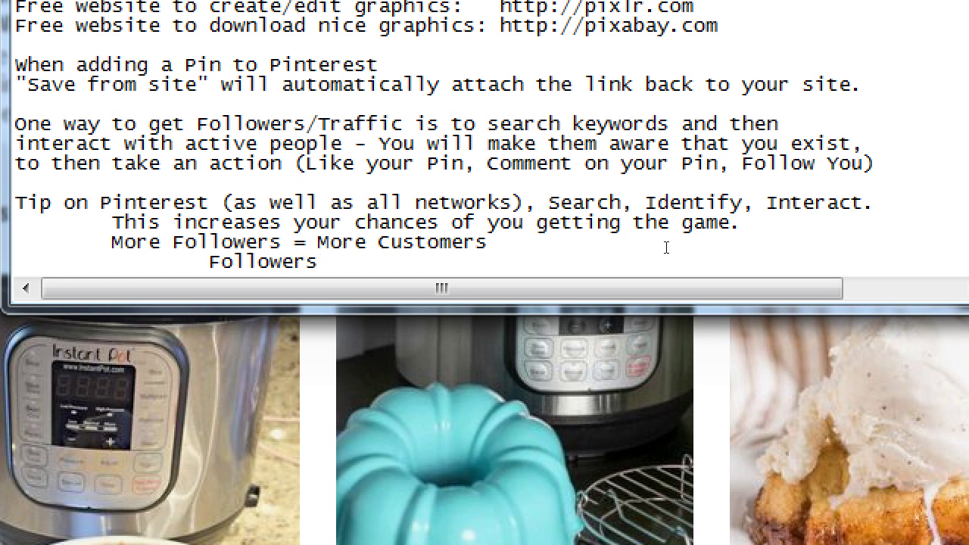
{"action": "type", "text": " vs Real wo"}
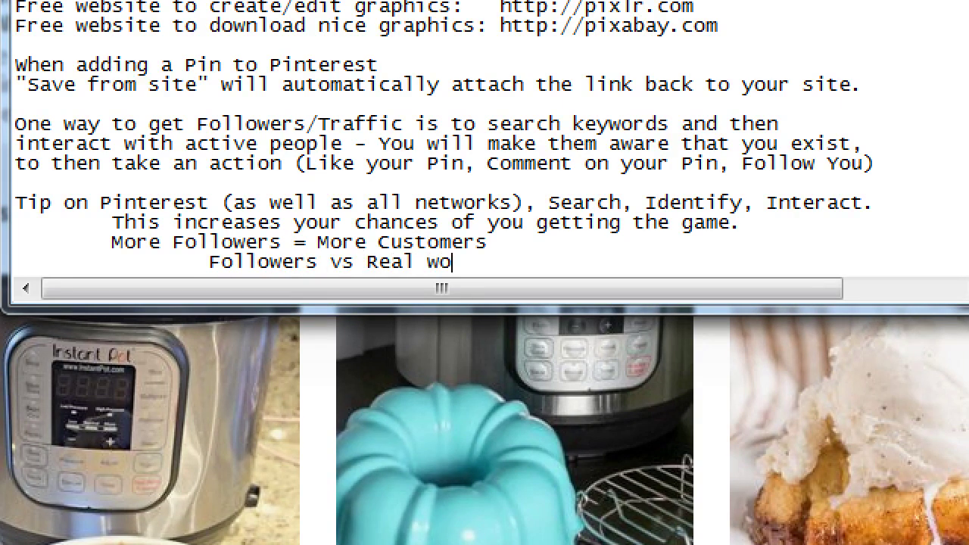
{"action": "type", "text": "ll"}
{"action": "key", "text": "BackSpace"}
{"action": "key", "text": "BackSpace"}
{"action": "key", "text": "BackSpace"}
{"action": "key", "text": "BackSpace"}
{"action": "type", "text": "Followers"}
Add "1%" on a new line beneath "Real Followers" and place the text cursor within that entry.
{"action": "key", "text": "Return"}
{"action": "key", "text": "Tab"}
{"action": "key", "text": "Tab"}
{"action": "key", "text": "Tab"}
{"action": "key", "text": "Tab"}
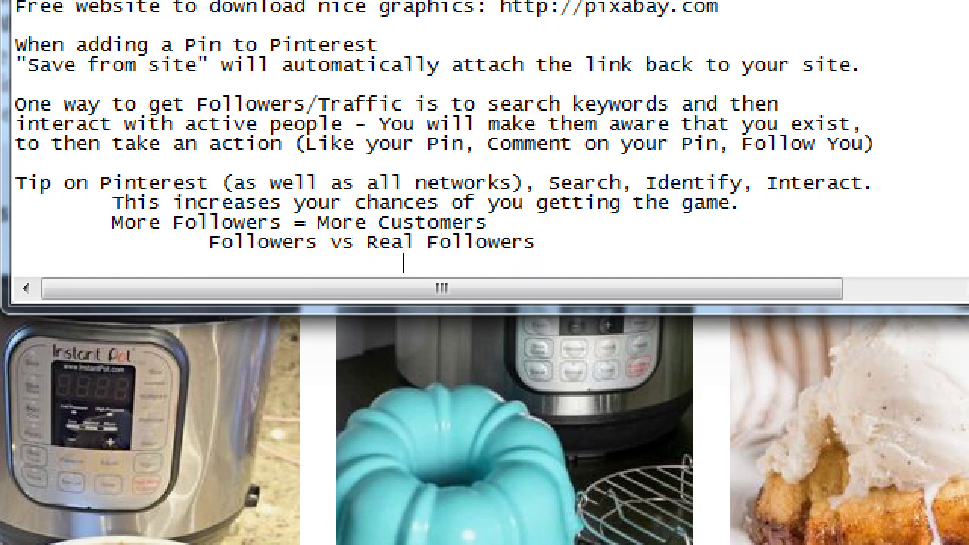
{"action": "type", "text": "1%"}
{"action": "key", "text": "Left"}
{"action": "key", "text": "Left"}
{"action": "left_click", "coordinate": [667, 247]}
{"action": "key", "text": "Left"}
{"action": "key", "text": "Left"}
{"action": "key", "text": "Left"}
{"action": "key", "text": "Left"}
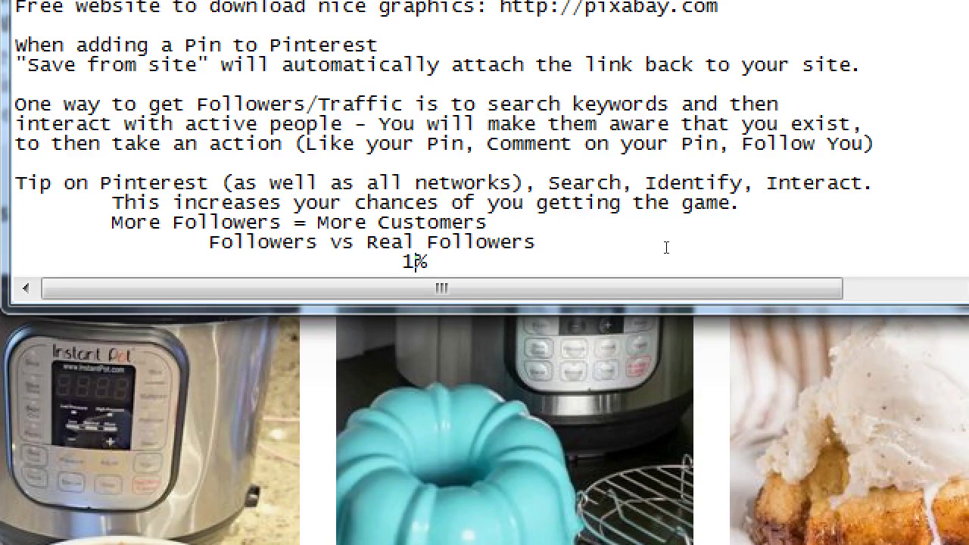